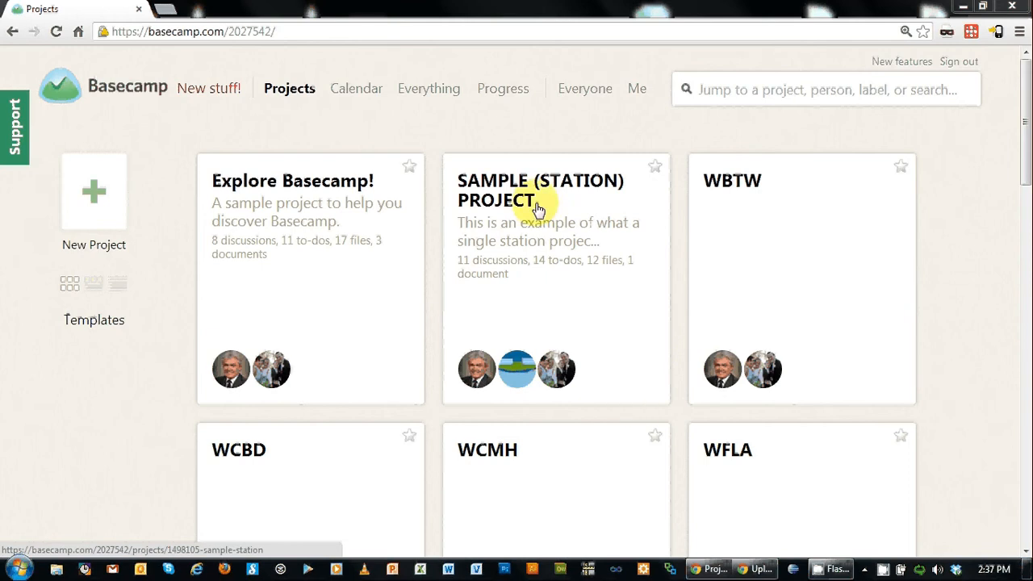
Step: Open the SAMPLE (STATION) PROJECT from the Projects page
left_click(509, 209)
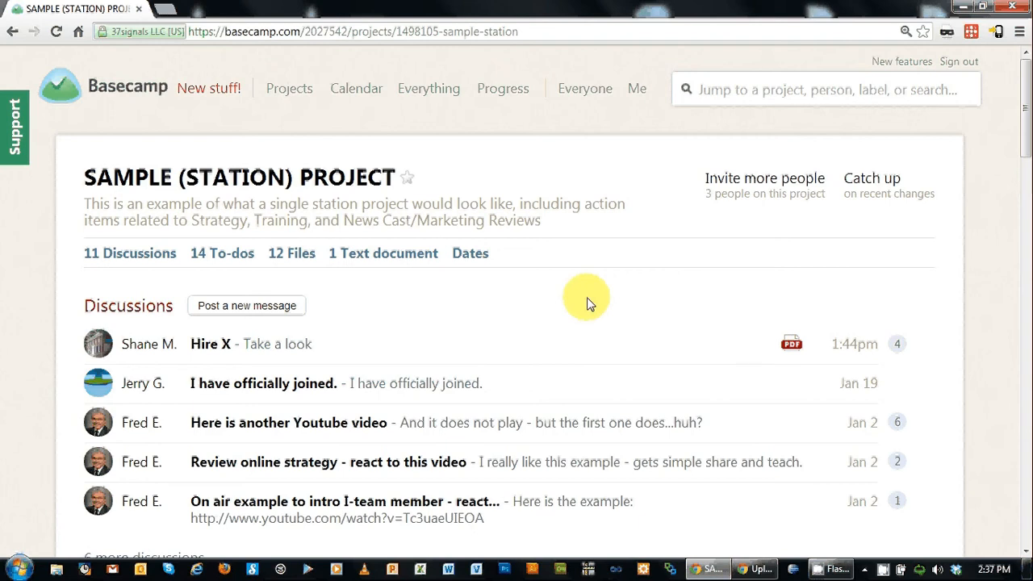
Step: Open the project's 12 files, then start and cancel a file upload
left_click(291, 256)
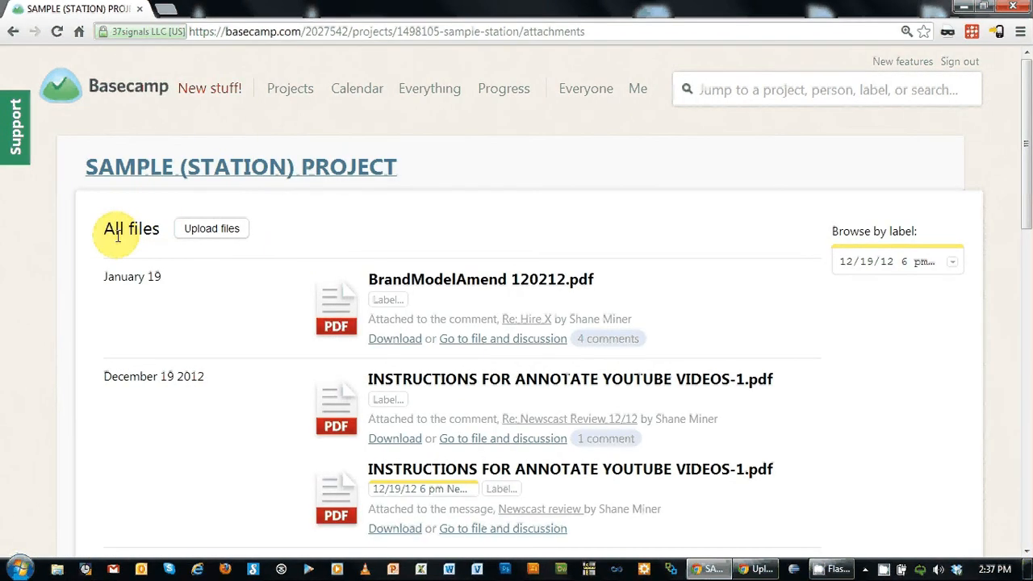
left_click(208, 230)
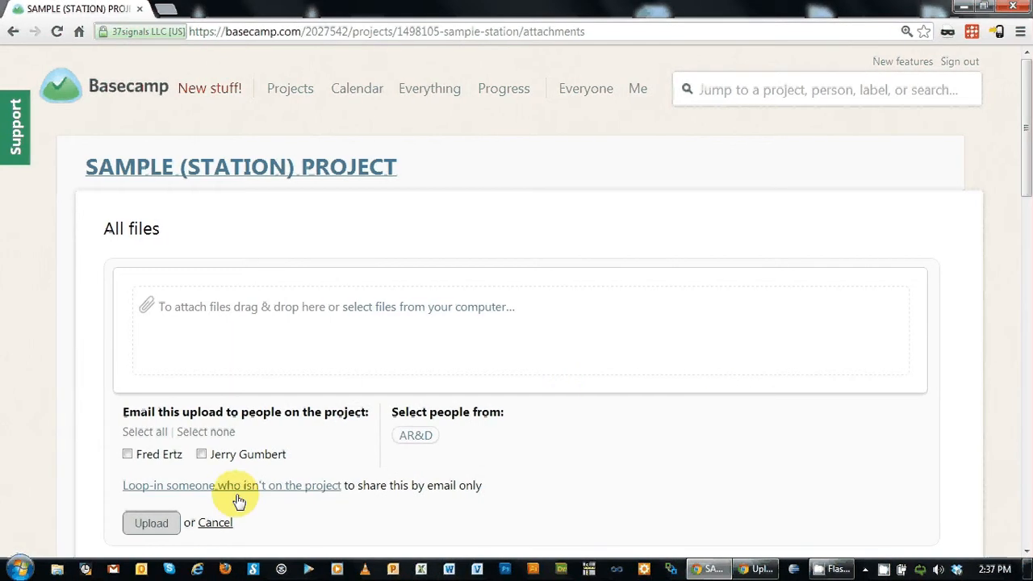
left_click(215, 523)
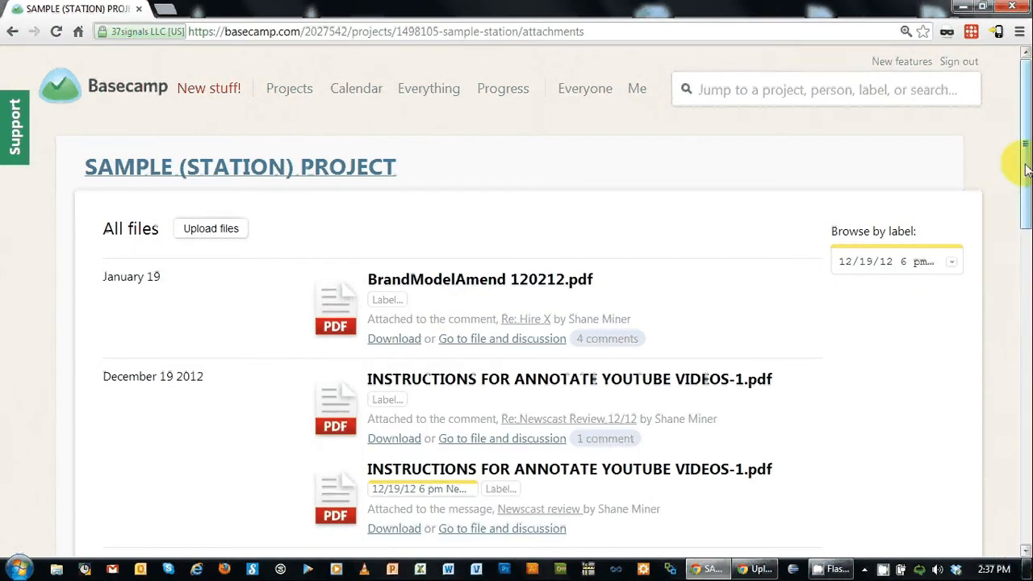
Step: View Strategy Document - Sheet1.pdf, then return to the All files list
left_click_drag(1026, 170, 1019, 491)
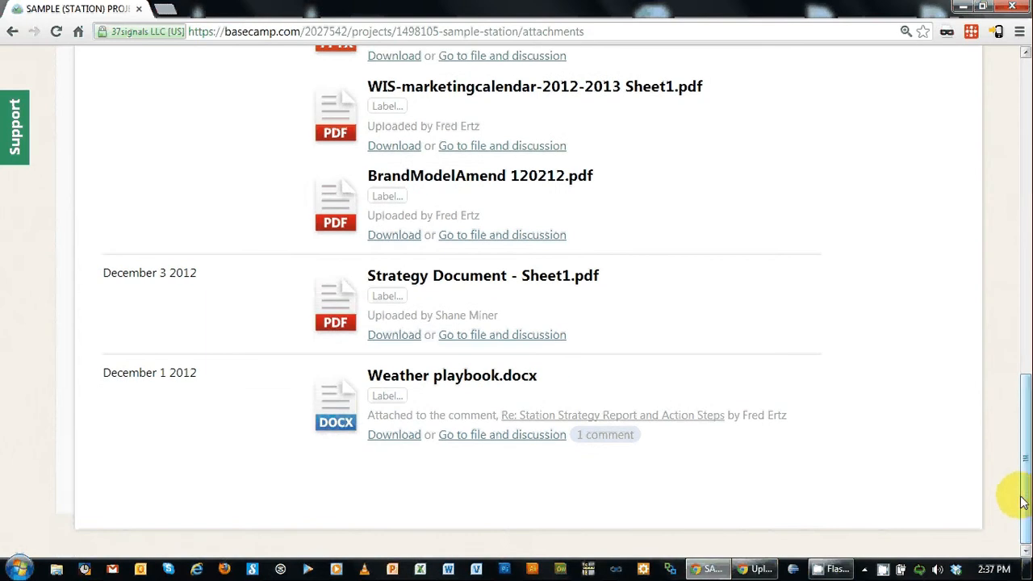
left_click(333, 308)
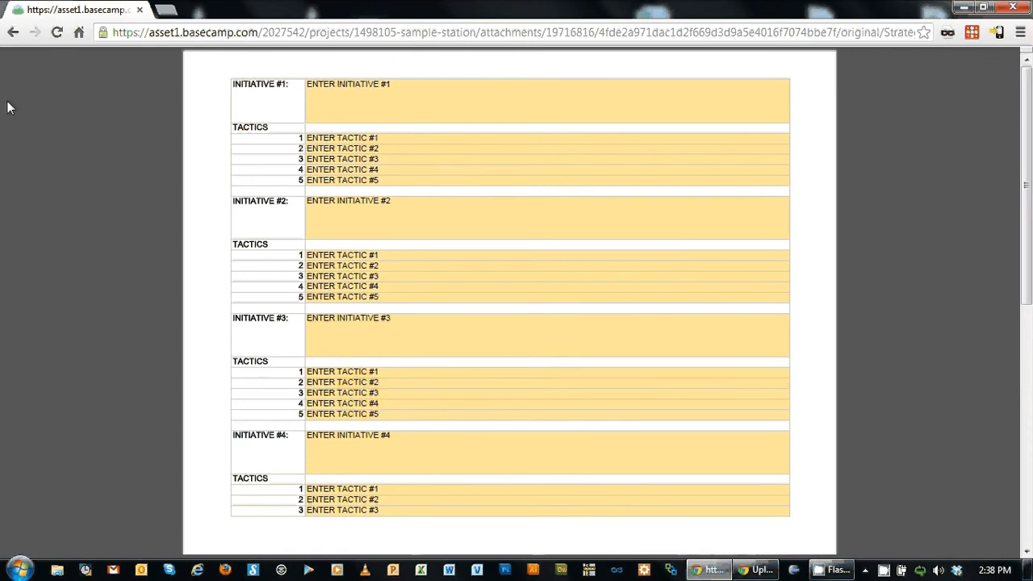
left_click(12, 34)
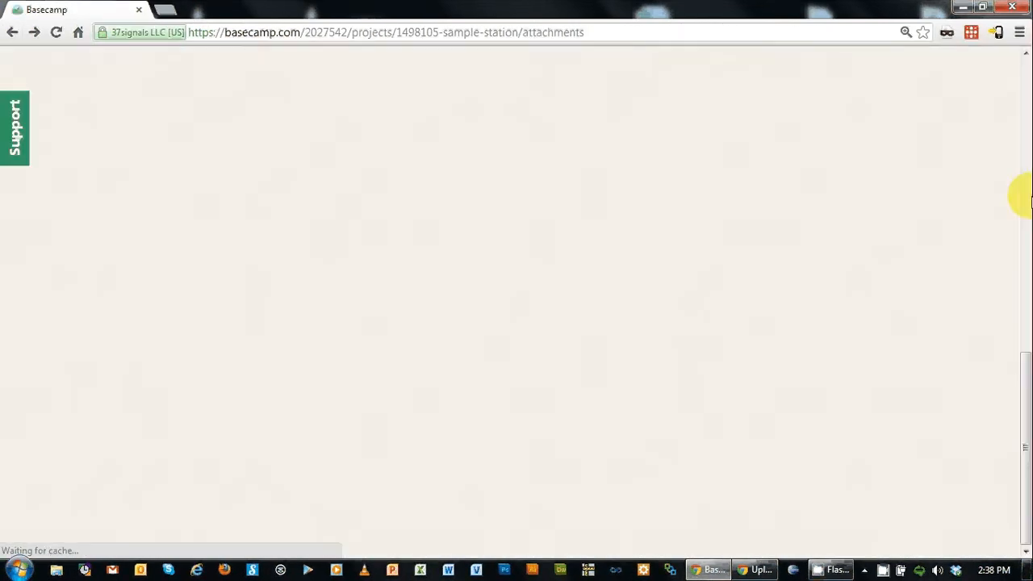
scroll(1025, 85, "up", 4)
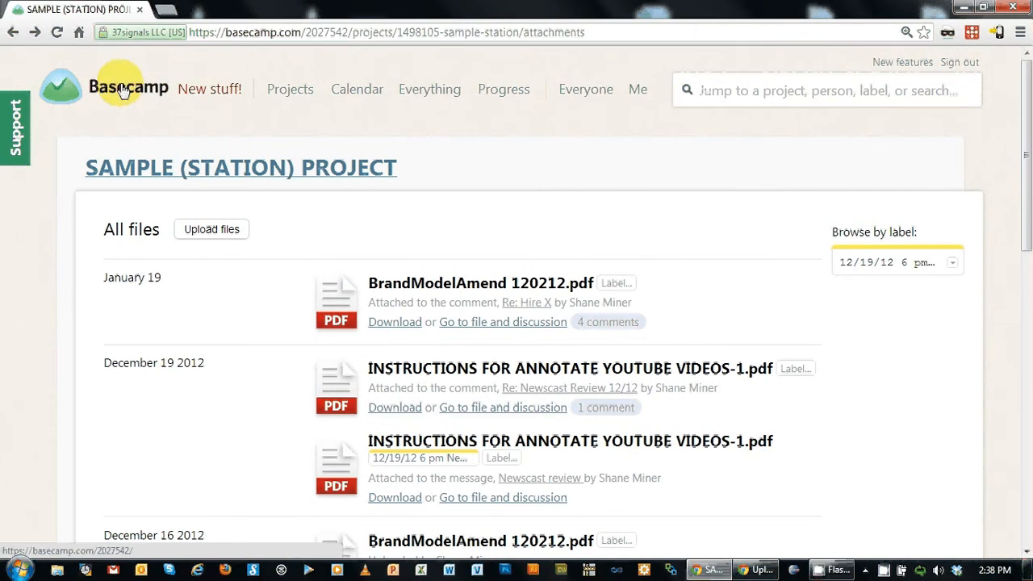
Step: Return to the SAMPLE (STATION) PROJECT overview and scroll through its discussions and to-dos
left_click(208, 166)
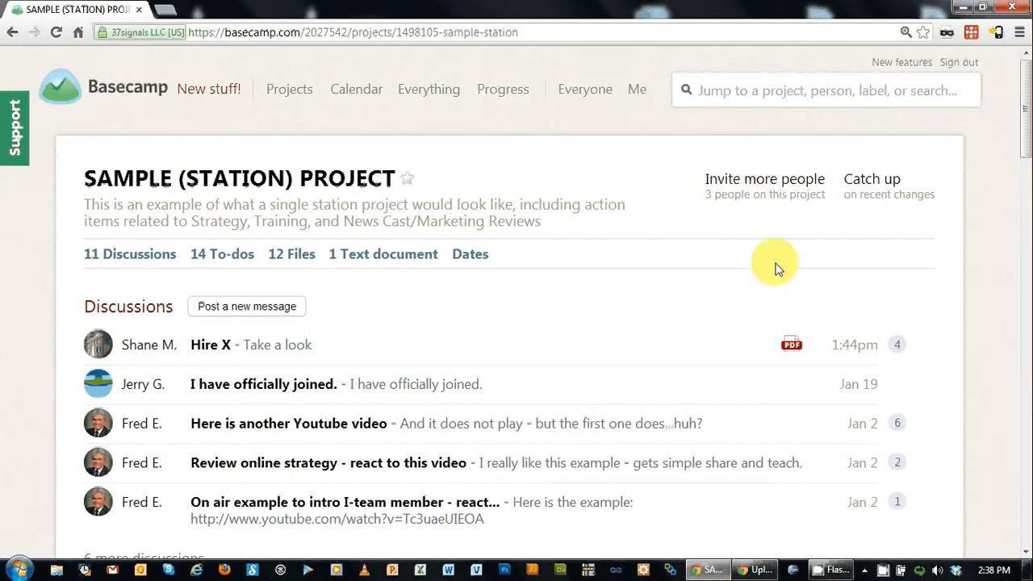
left_click_drag(1026, 101, 1026, 109)
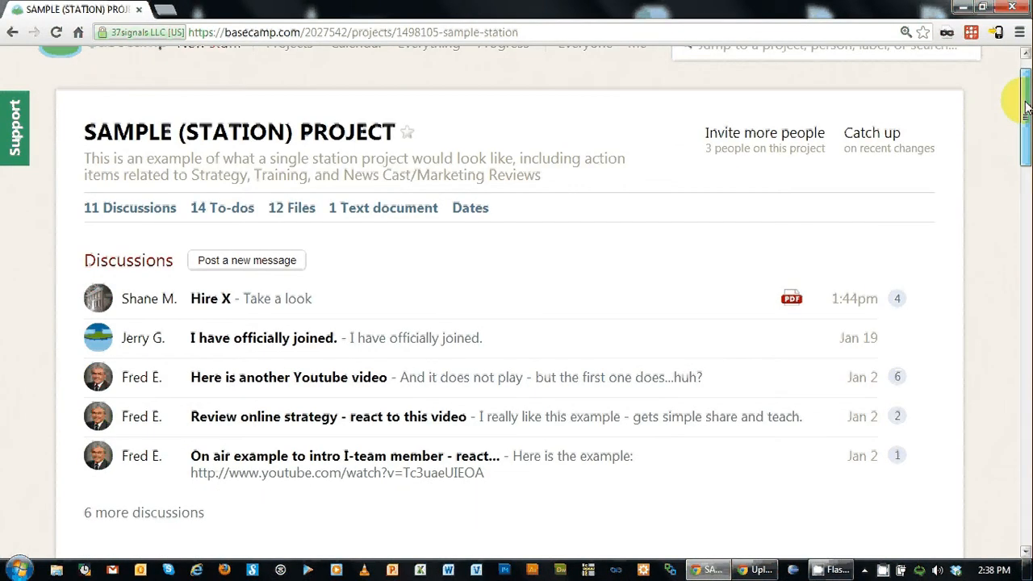
left_click_drag(1026, 107, 1016, 20)
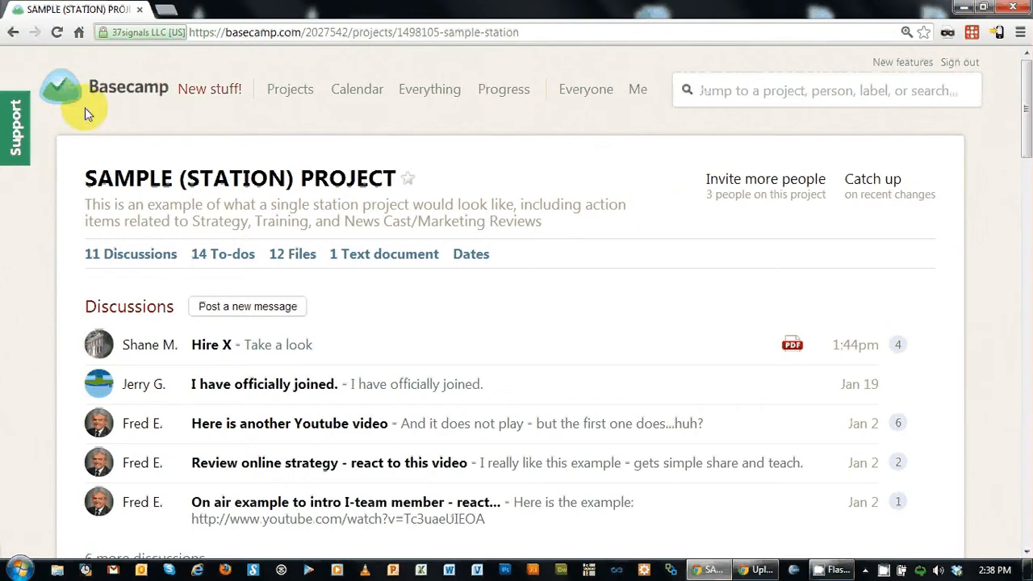
Step: Open the 14 To-dos page and review lists like Tactic 1's Place ad, Internal Search, Hire
left_click(226, 255)
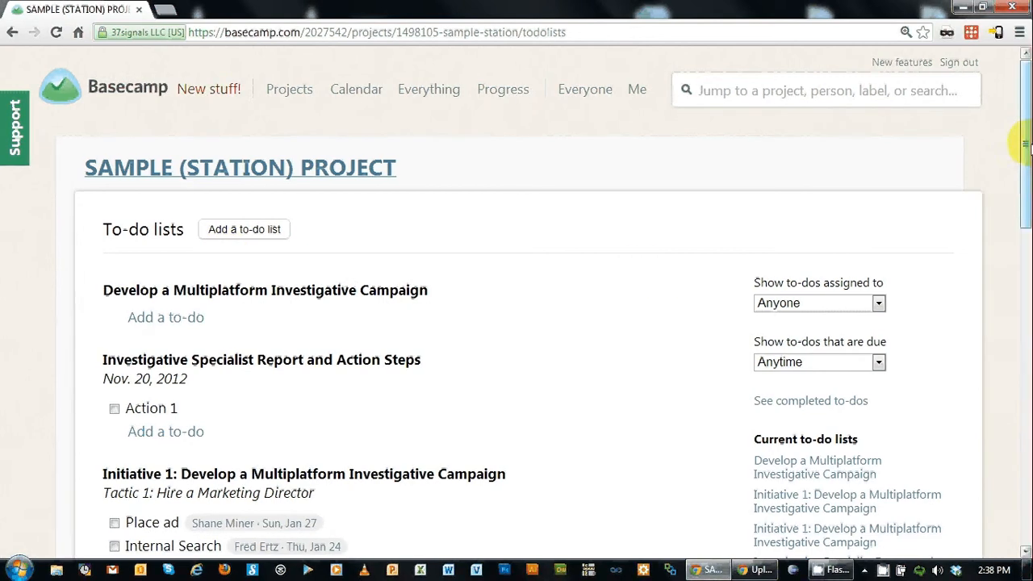
left_click_drag(1025, 145, 1010, 232)
mouse_move(92, 185)
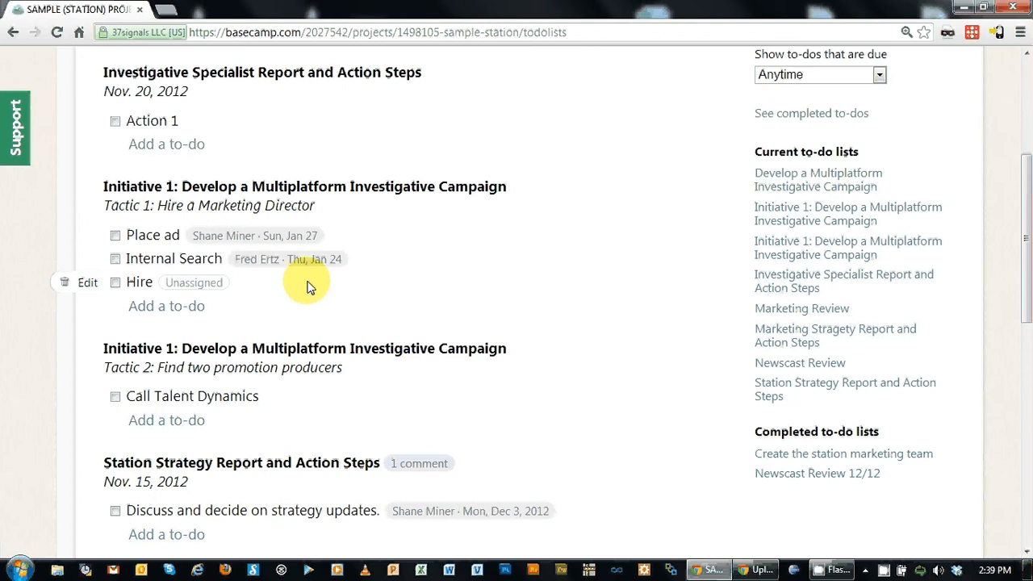
scroll(309, 287, "up", 3)
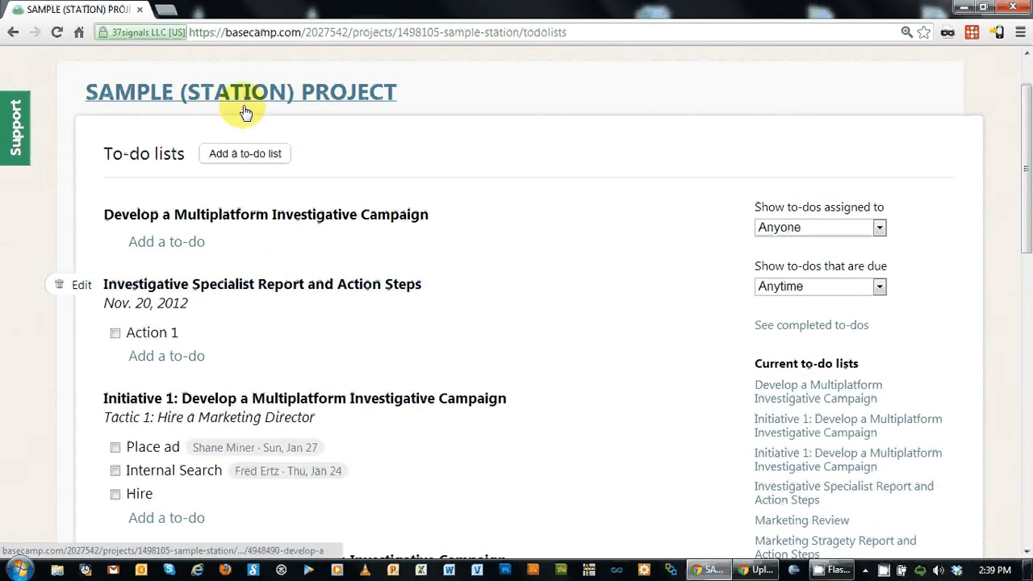
Step: Create a to-do list titled 'Initiative 1: Develop a Multiplatform Investigative Campaign'
left_click(226, 157)
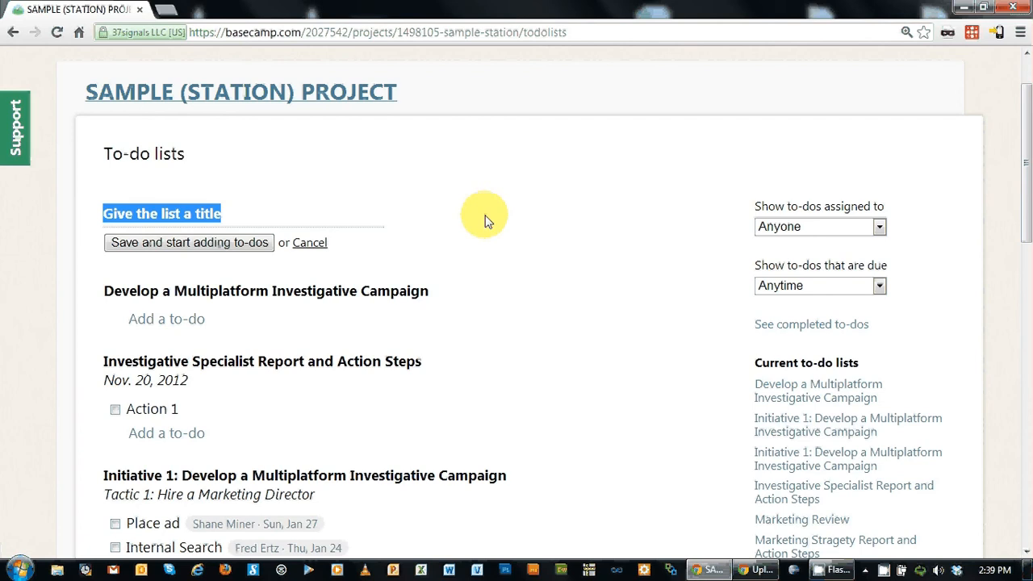
type("Initia")
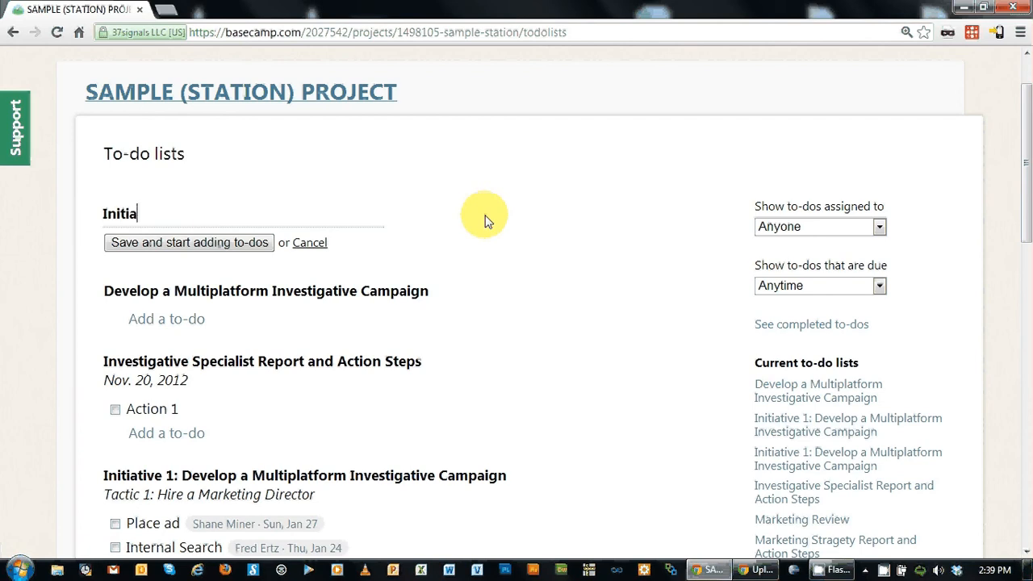
type("tive 1: Develop ")
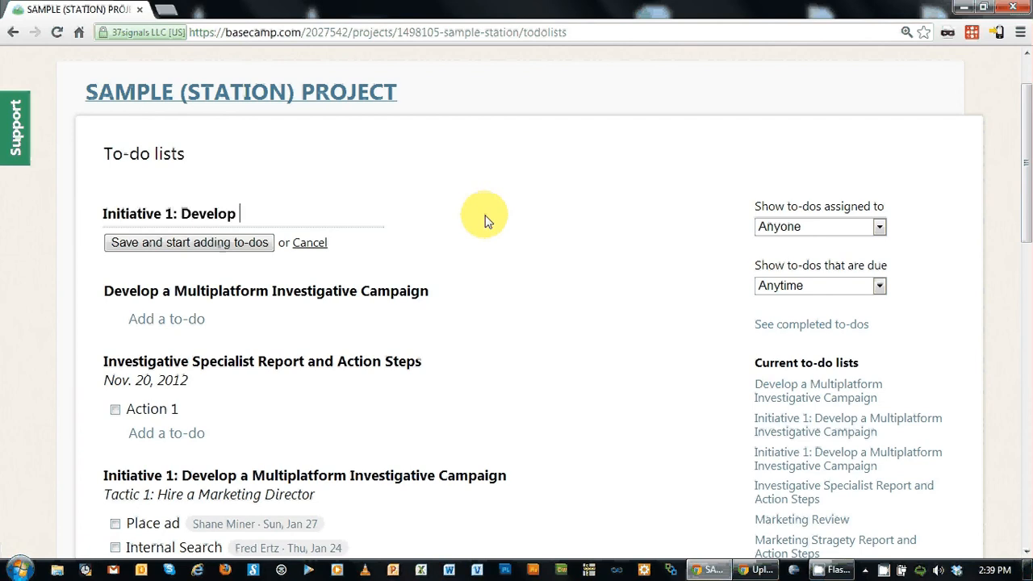
type("a Multipl")
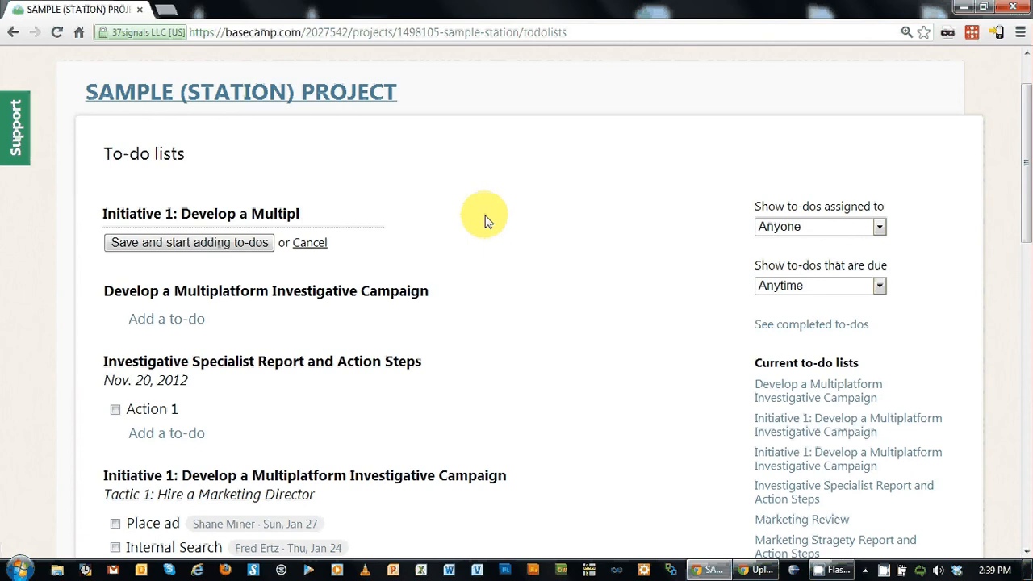
type("atform I")
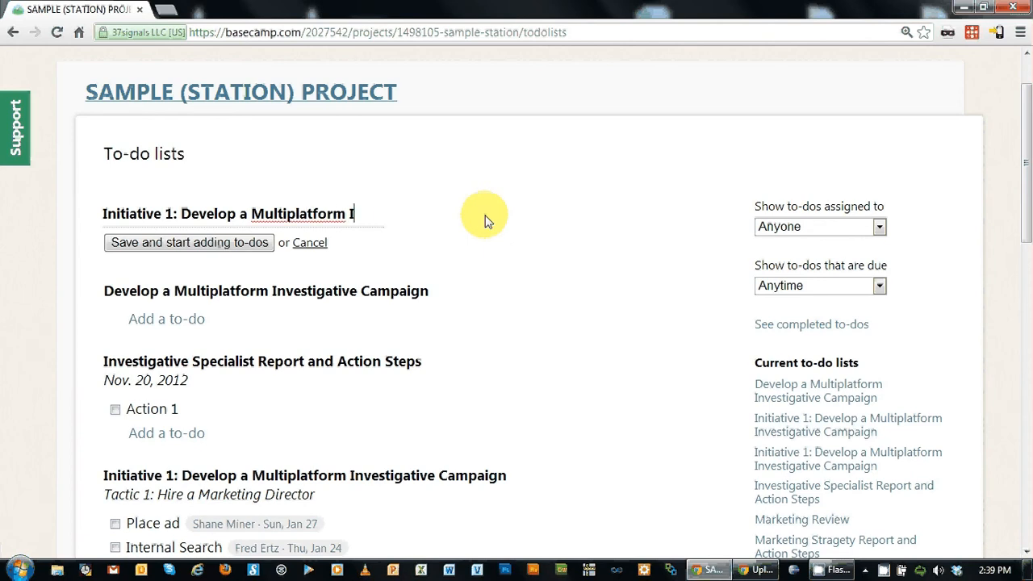
type("nvestigativ")
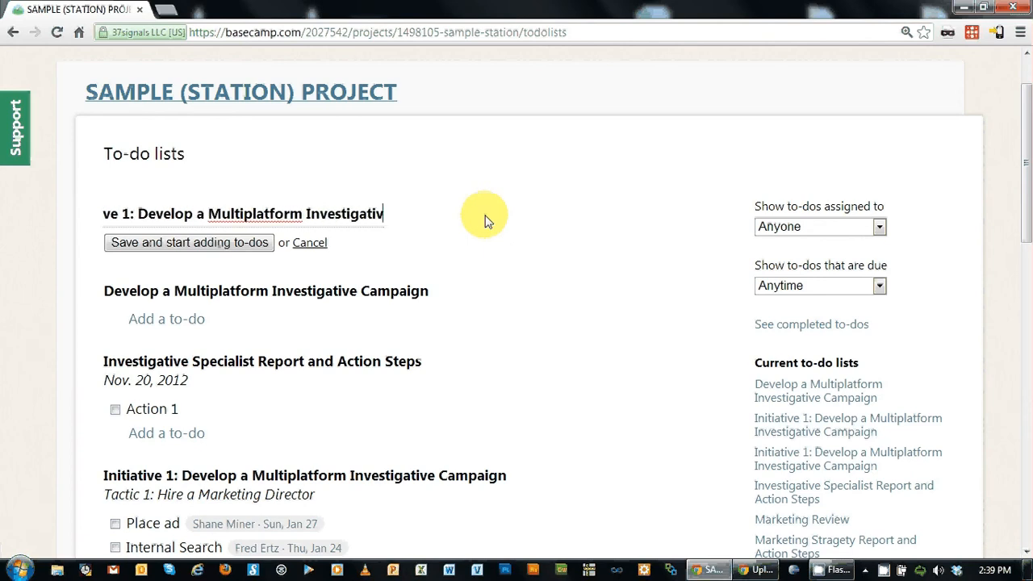
type("e Campaign")
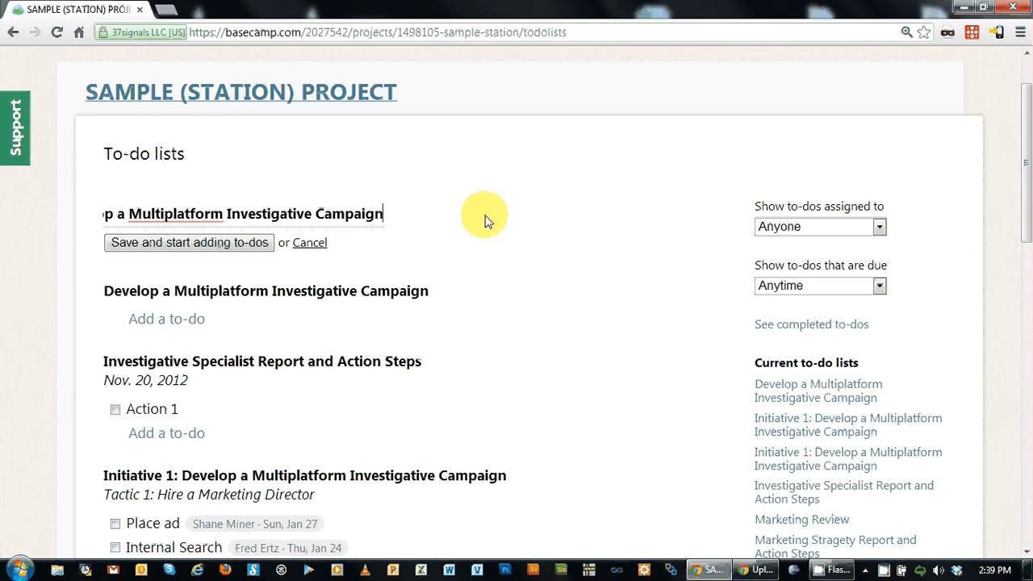
key("Return")
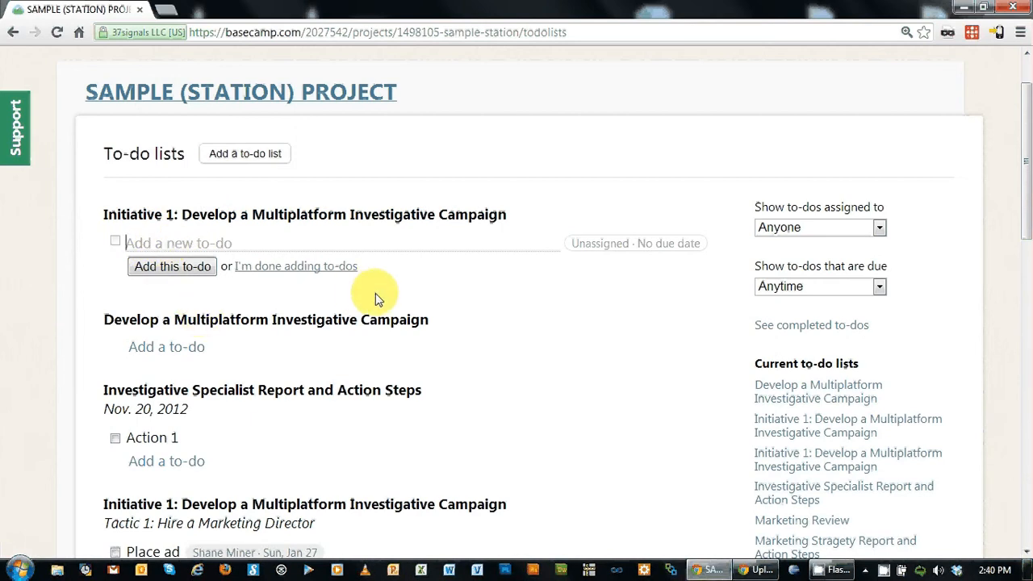
Step: Add the to-do 'Place an ad', assigned to a teammate and due Thu, Jan 31
type("Place an ad")
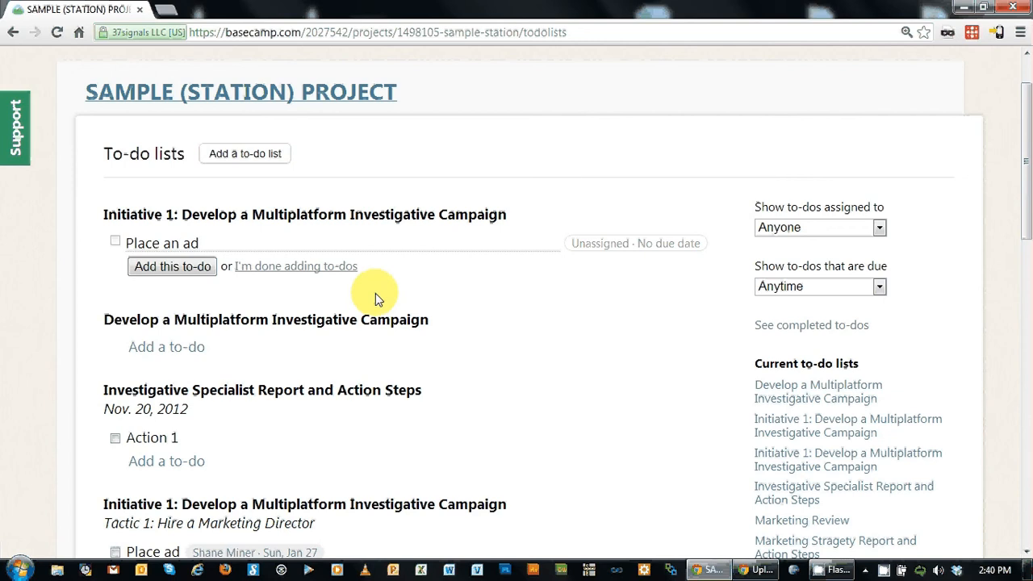
left_click(614, 253)
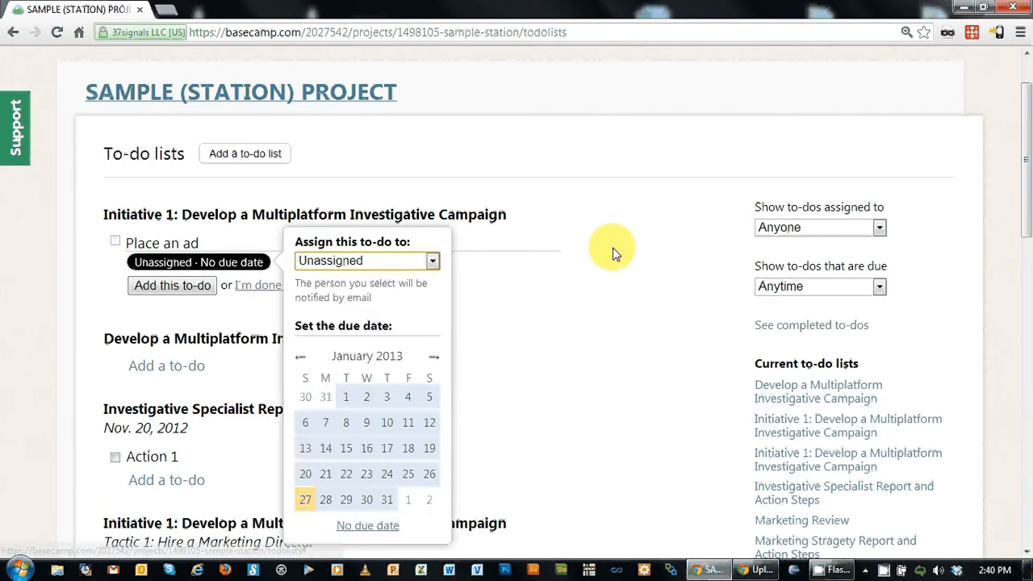
left_click(433, 261)
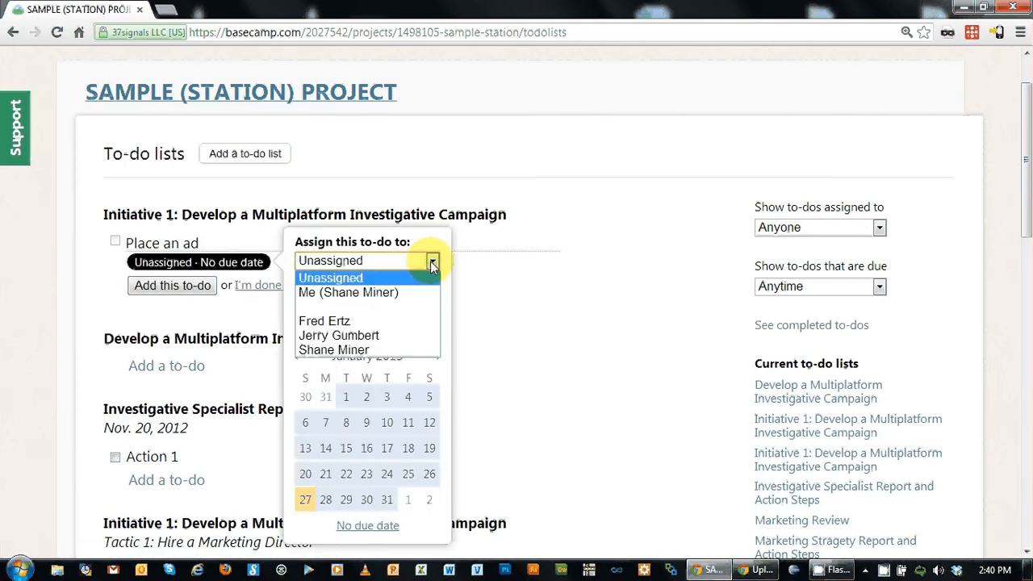
left_click(337, 321)
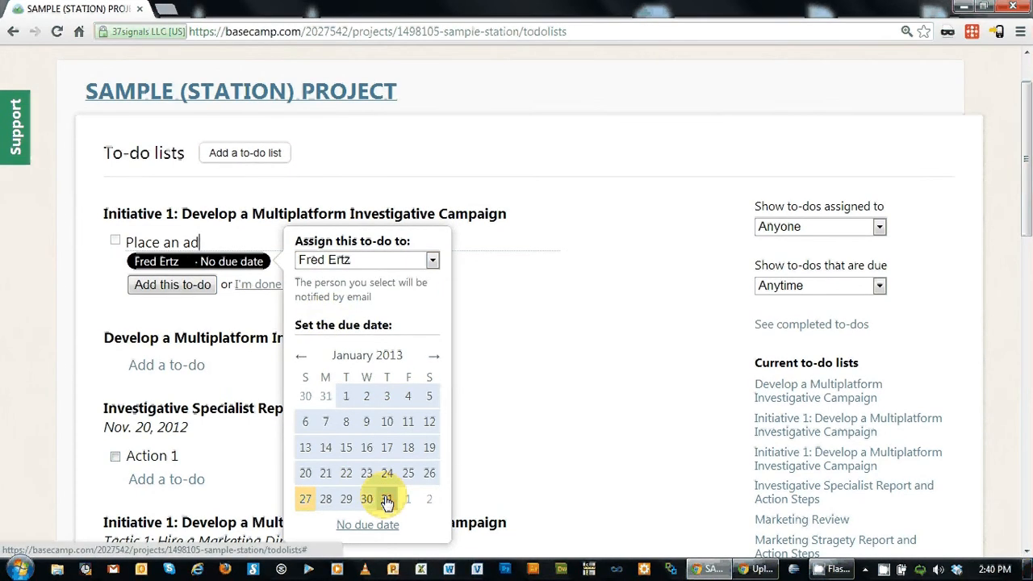
left_click(387, 500)
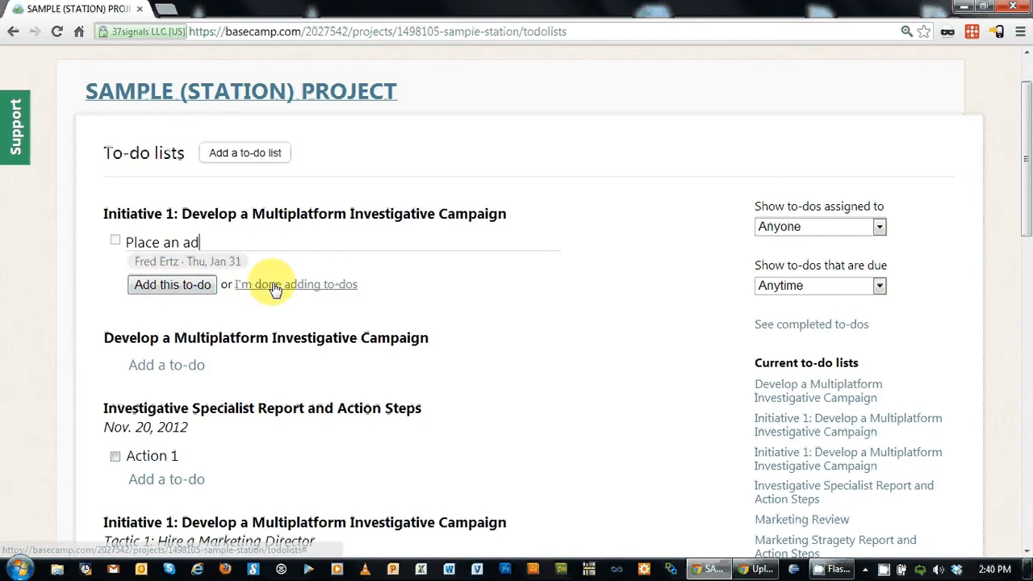
left_click(184, 287)
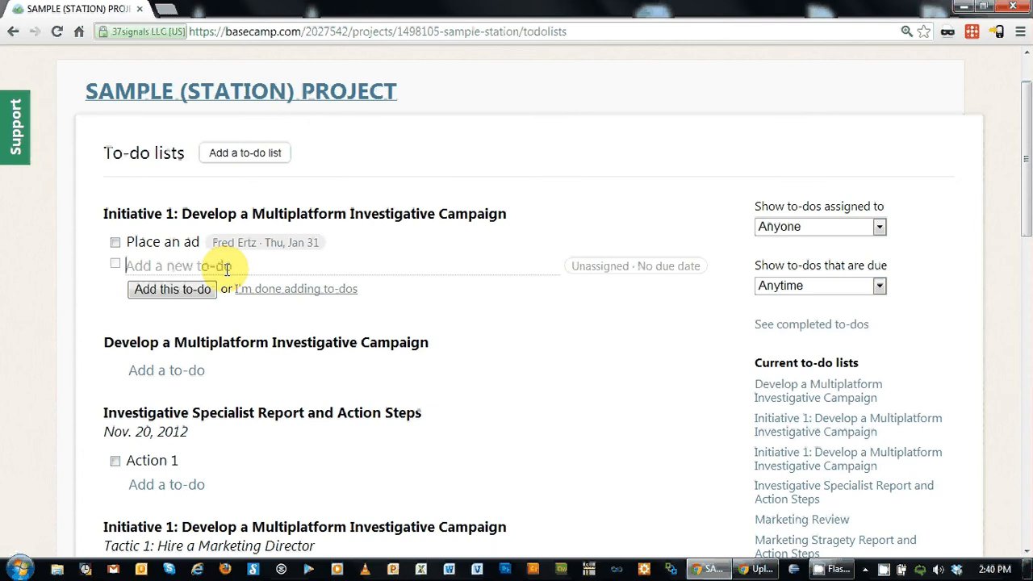
Step: Add an unassigned 'Hire someone' to-do and close the assignee chooser
type("Hire someone")
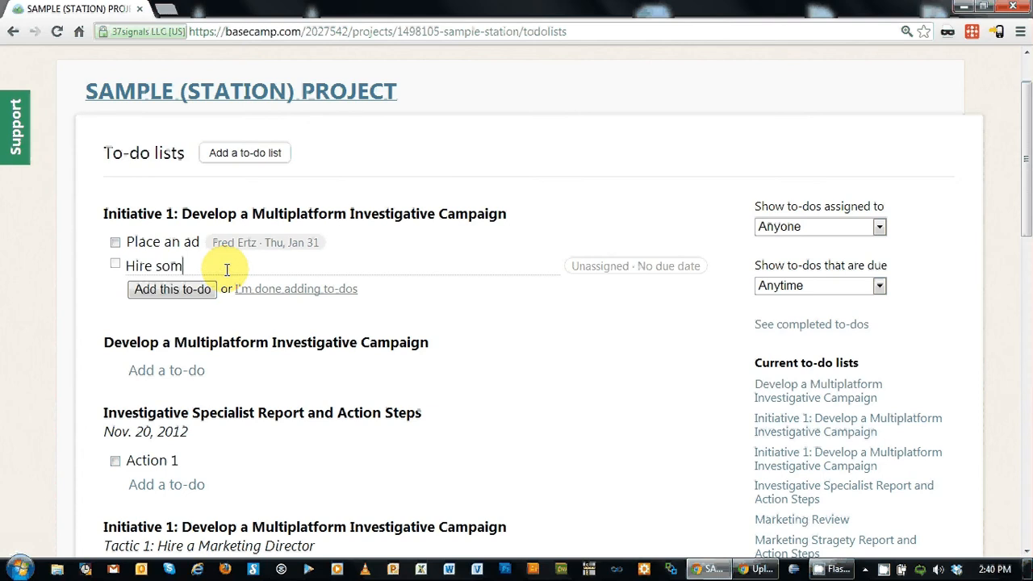
key("Return")
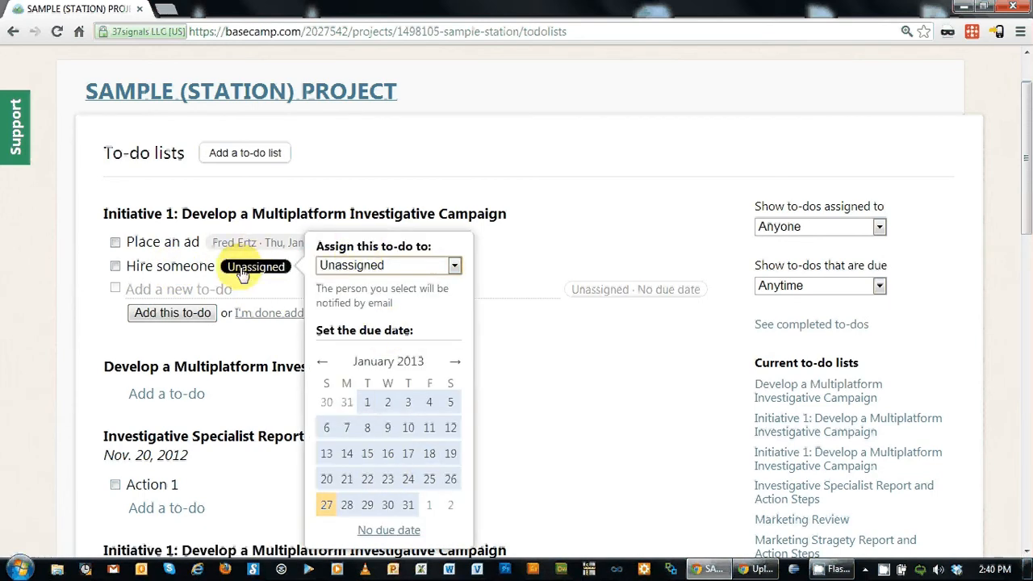
left_click(189, 291)
mouse_move(125, 263)
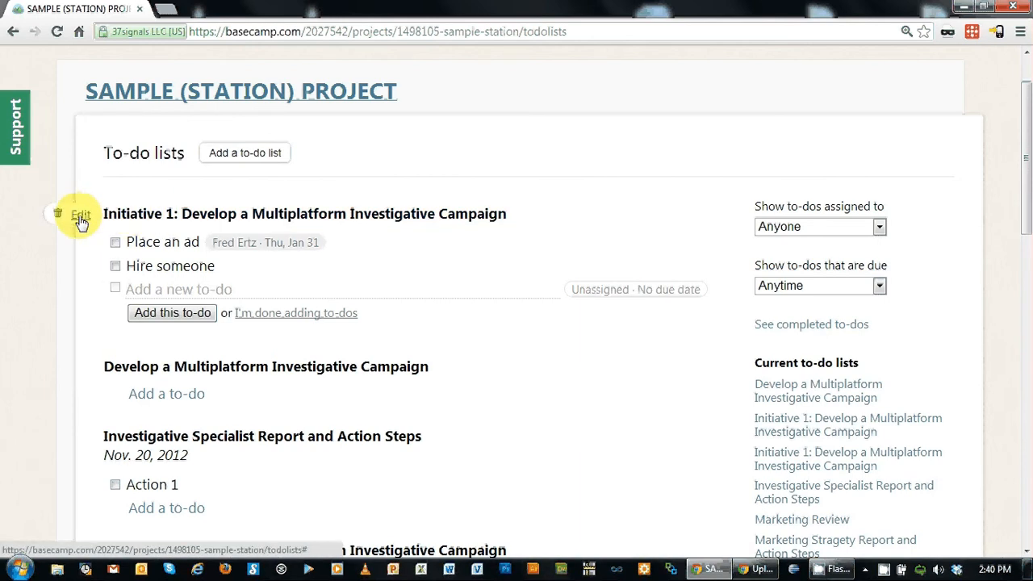
Step: Give the Initiative 1 list the description 'Tactic 1: etc.'
left_click(81, 214)
left_click(157, 247)
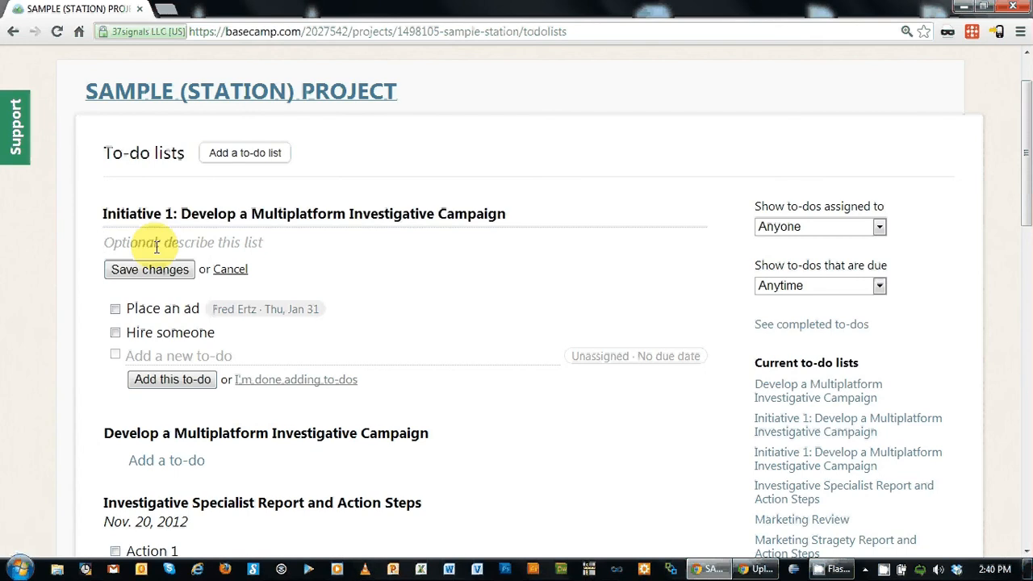
type("Tact")
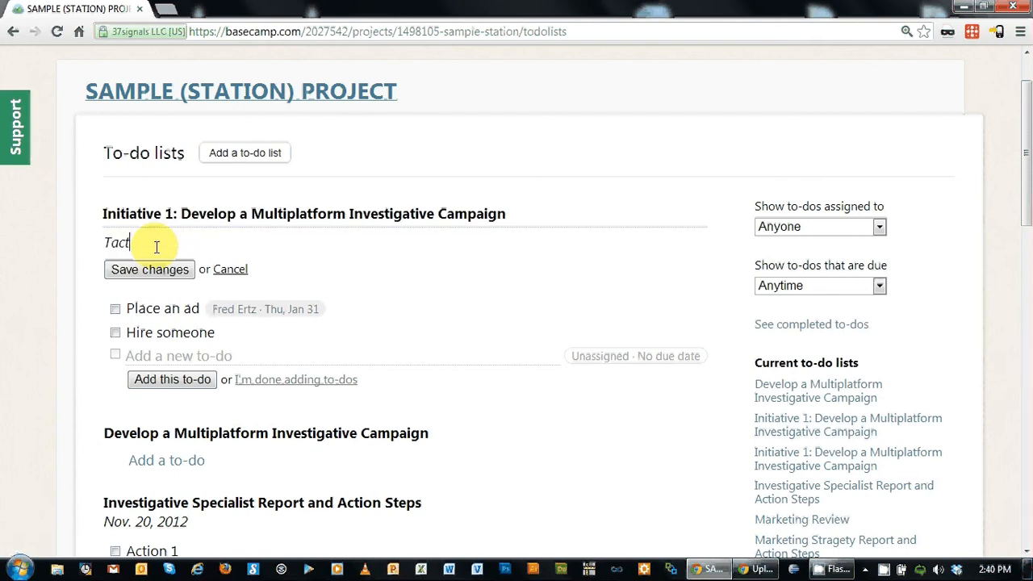
type("ic 1: etc.")
left_click(170, 271)
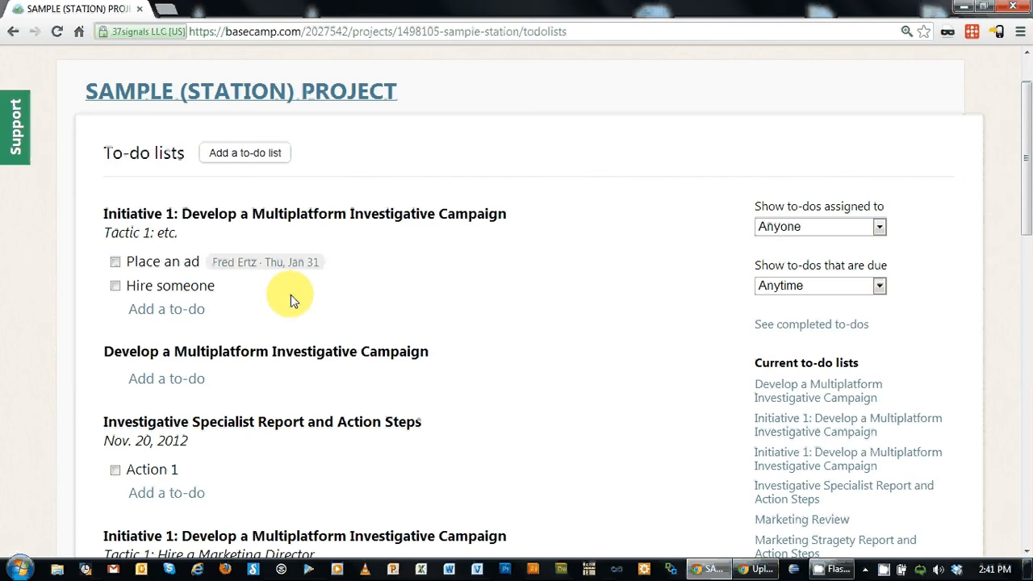
Step: Stop adding to-dos and go back to the project overview page
left_click(165, 309)
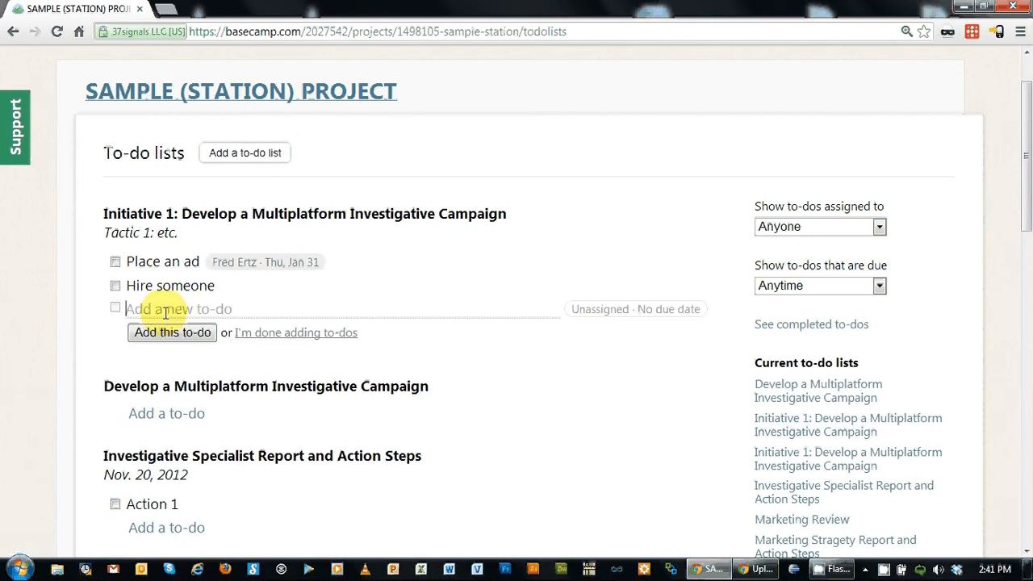
left_click(266, 334)
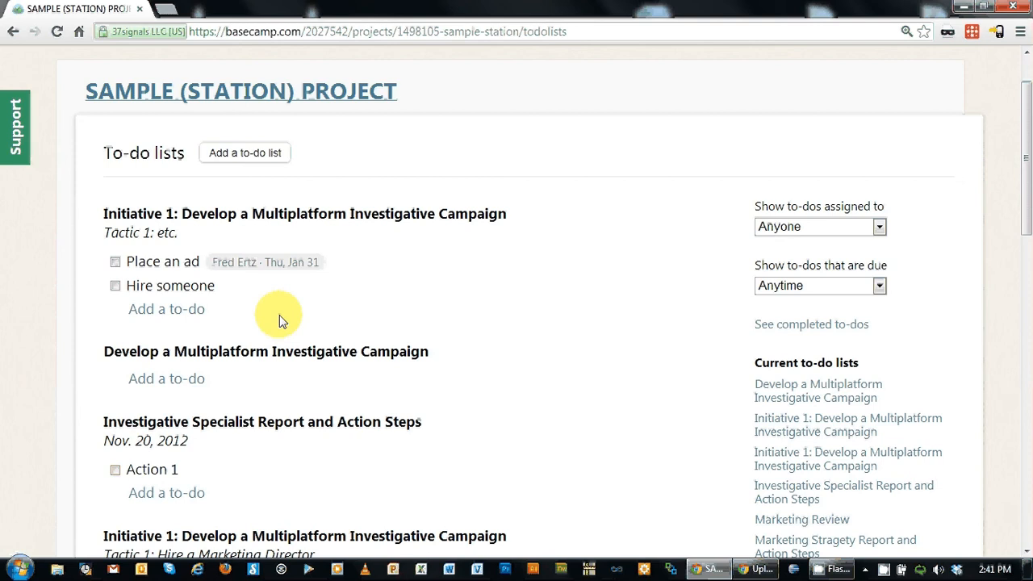
left_click(206, 91)
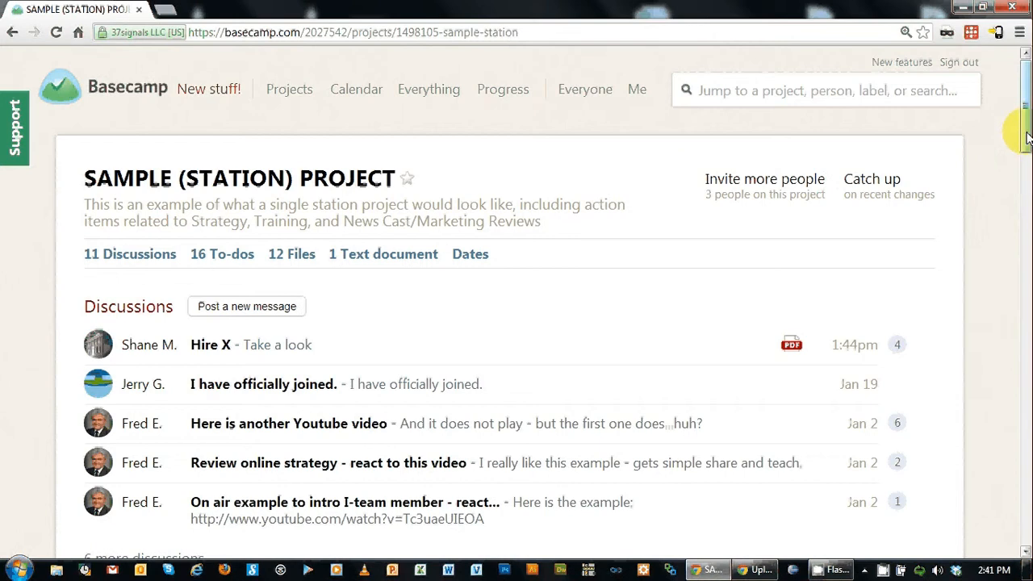
Step: Delete the top Initiative 1 to-do list with the Tactic 1: etc. description
left_click_drag(1027, 137, 1021, 226)
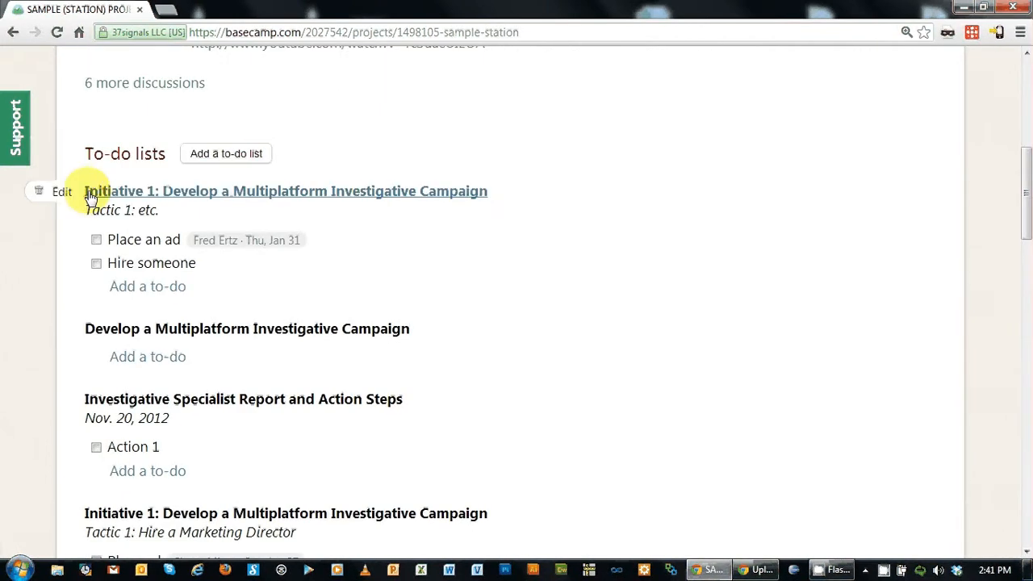
left_click(39, 194)
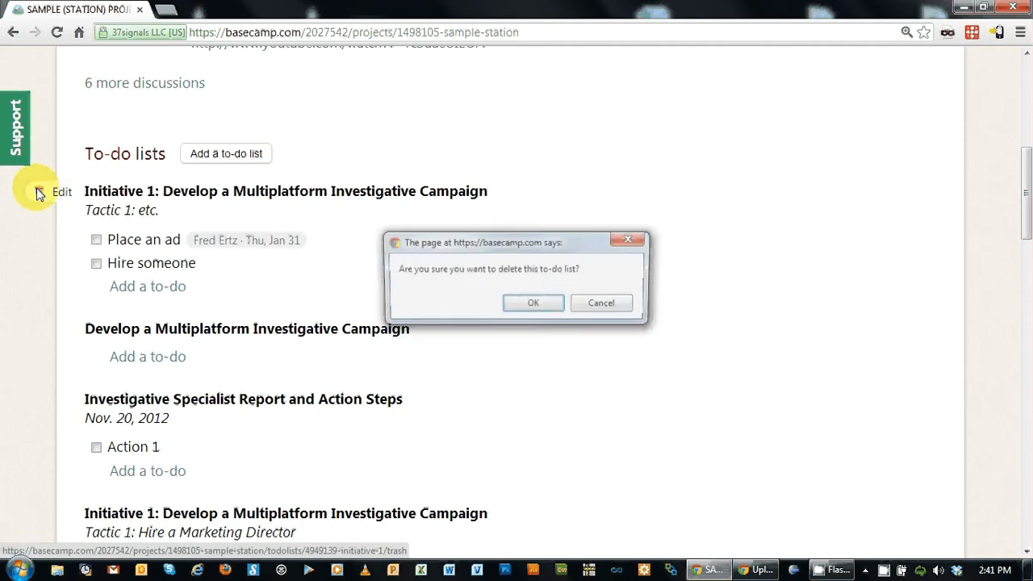
left_click(533, 304)
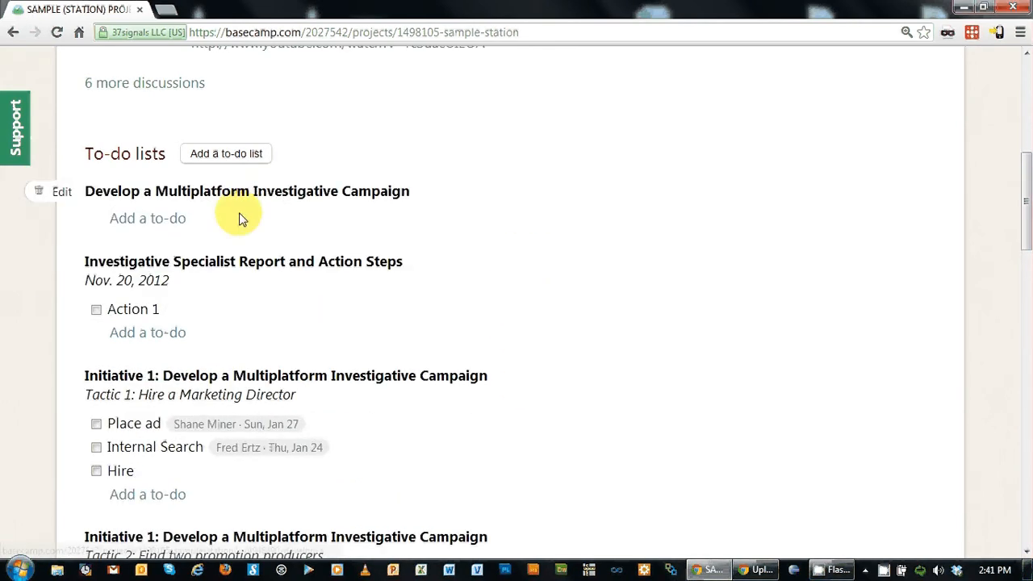
Step: Move Develop a Multiplatform Investigative Campaign below Investigative Specialist Report and Action Steps
left_click_drag(239, 218, 238, 332)
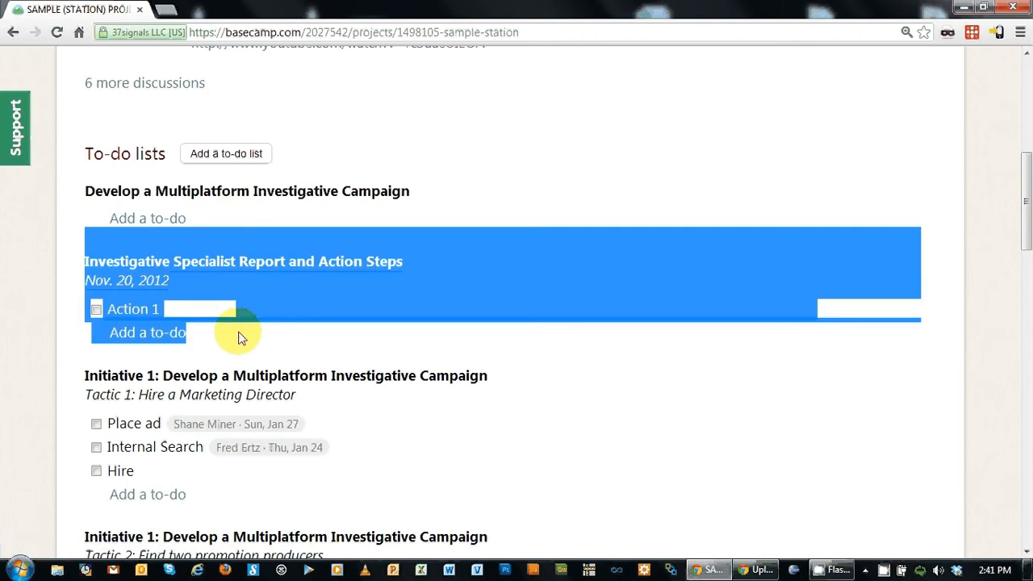
left_click(595, 346)
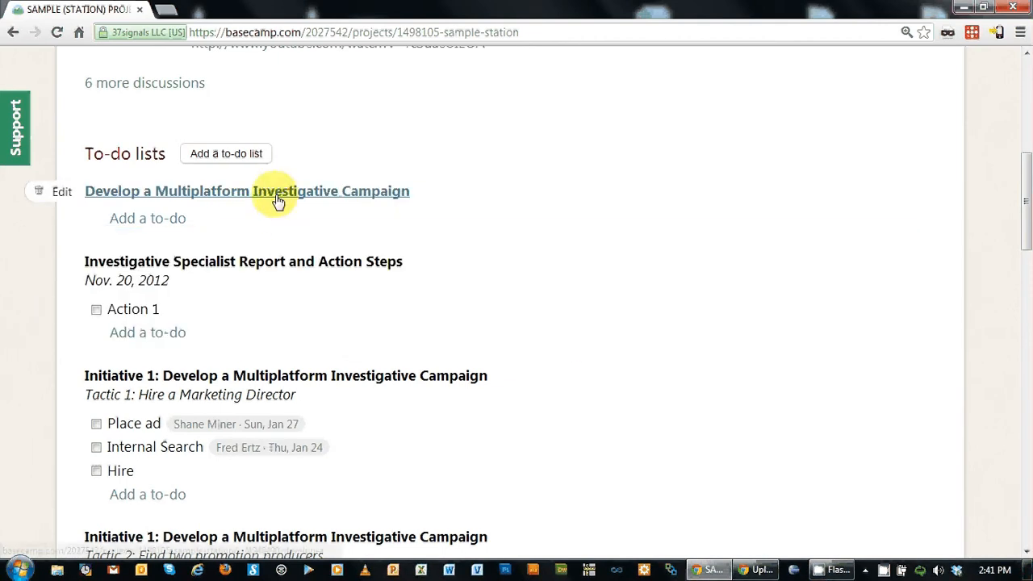
left_click_drag(279, 201, 273, 318)
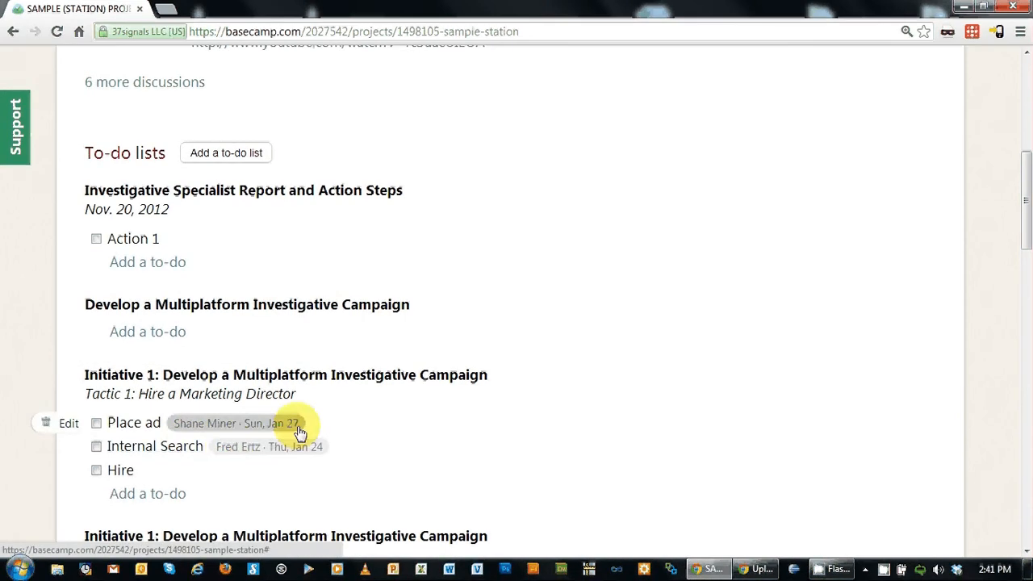
Step: Move Internal Search above Place ad, then scroll down to the Marketing Review list
left_click_drag(156, 451, 151, 426)
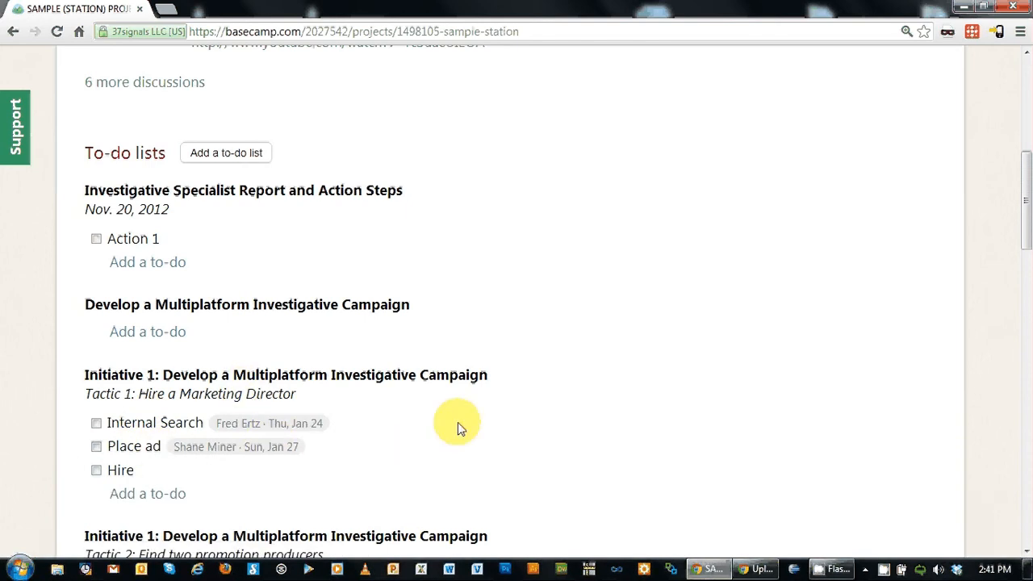
left_click_drag(1023, 216, 1029, 368)
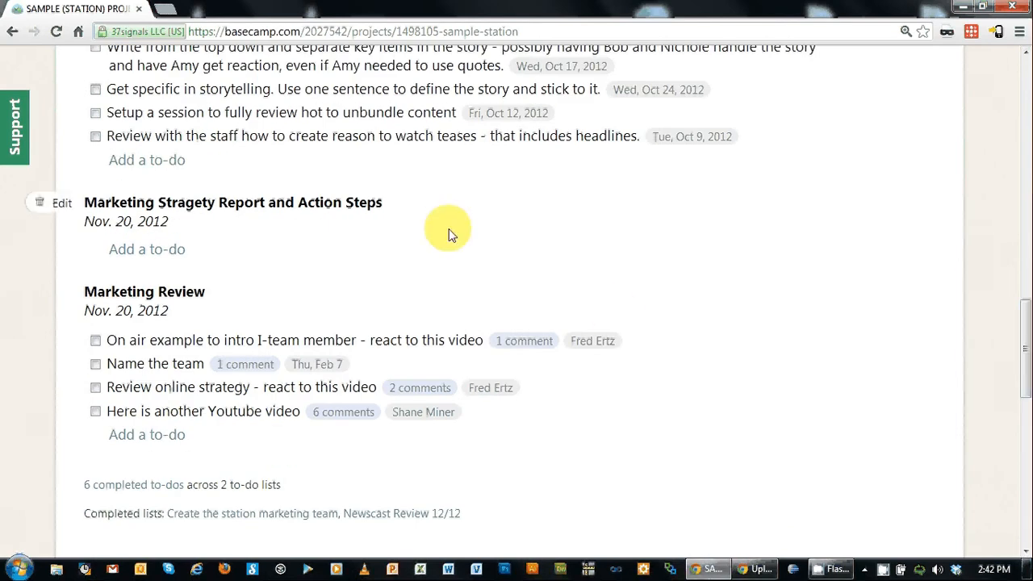
Step: Open the Review online strategy to-do's discussion
left_click(151, 389)
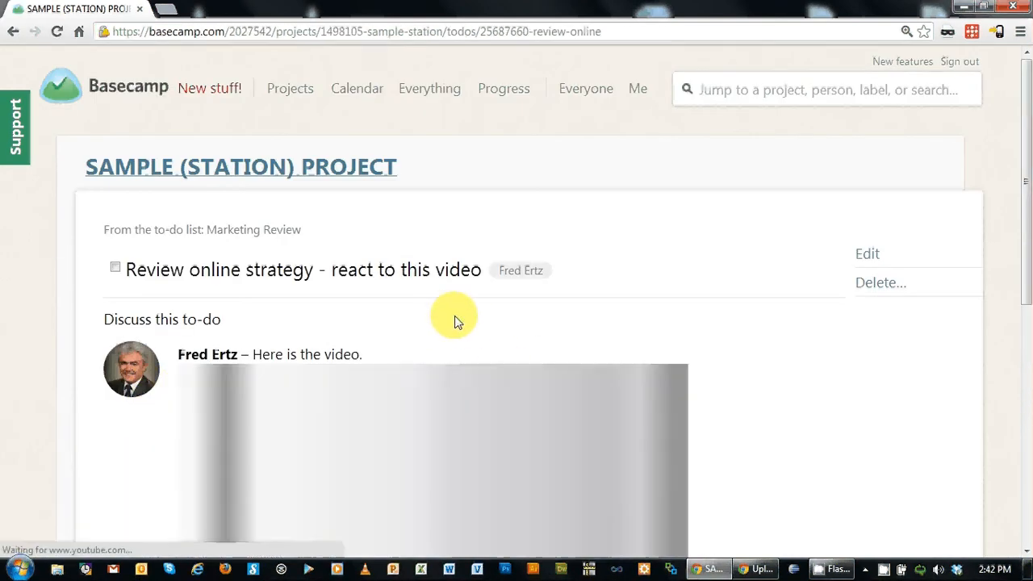
left_click_drag(1019, 196, 1019, 288)
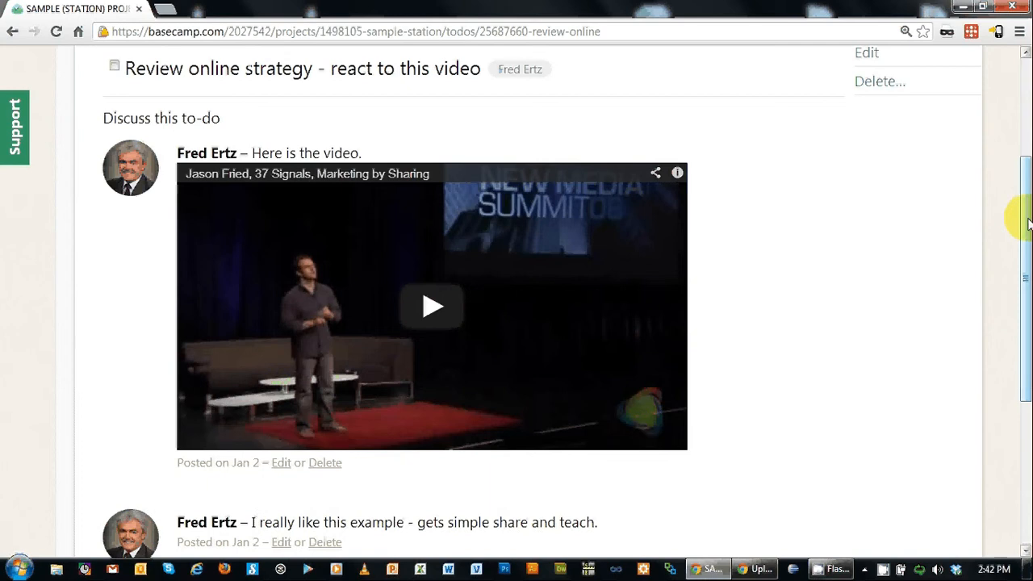
left_click_drag(1017, 219, 1015, 342)
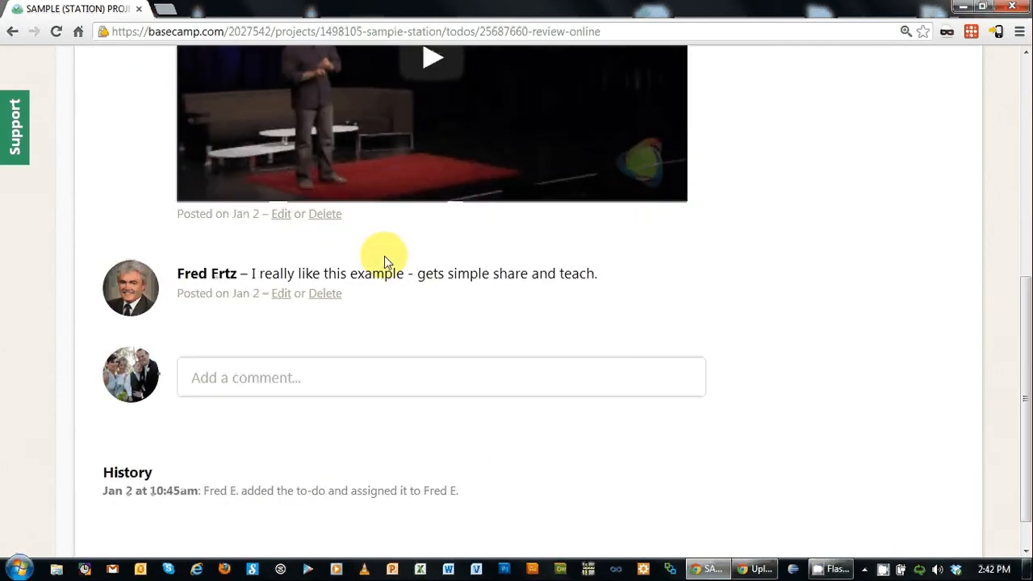
Step: Post the comment 'Great examples, really enjoyed. I do have questions...' on the to-do
left_click(391, 381)
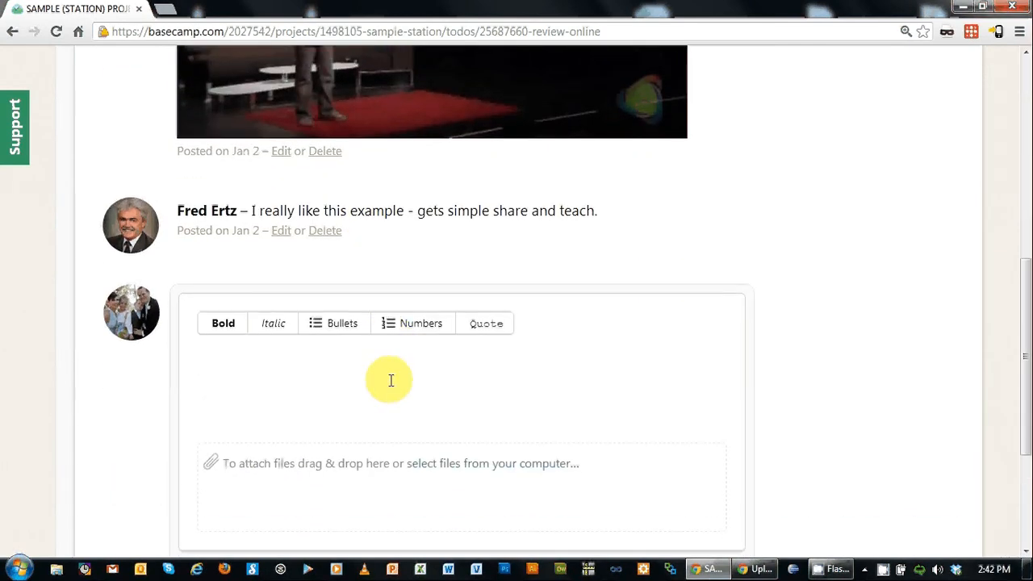
type("R")
key("BackSpace")
type("Great examples")
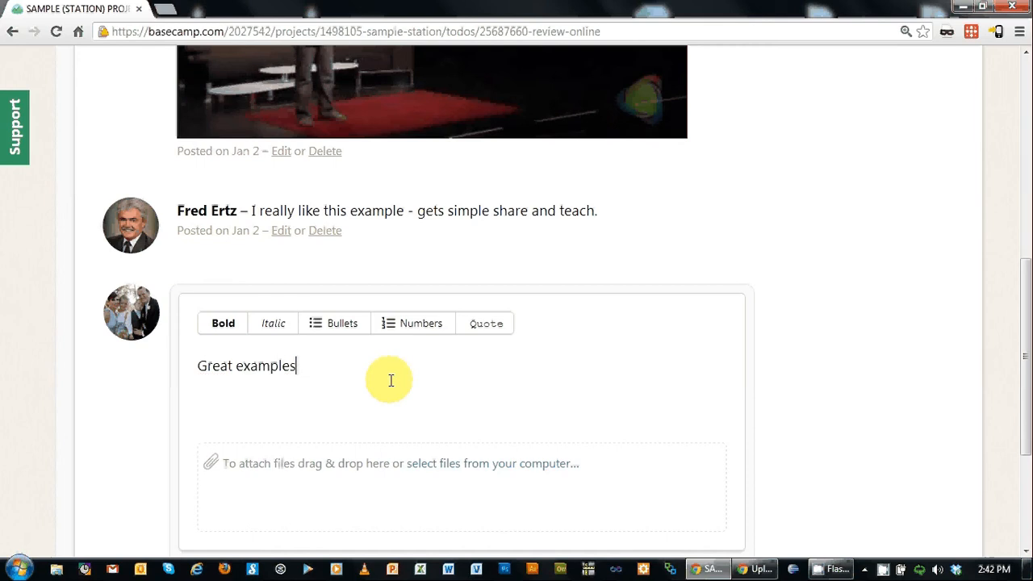
type(", really enjoyed.  I  do have questions...")
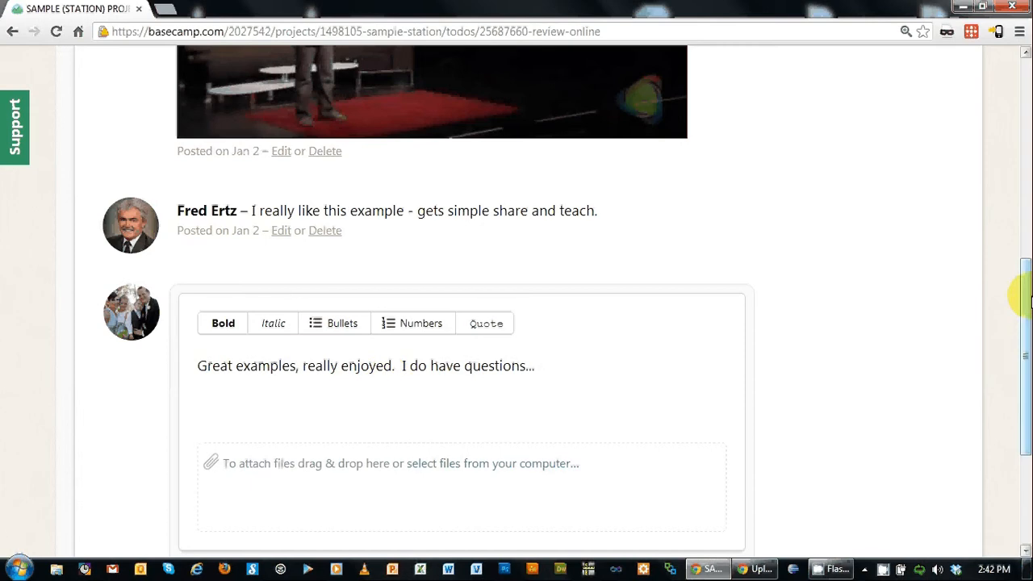
scroll(554, 300, "down", 3)
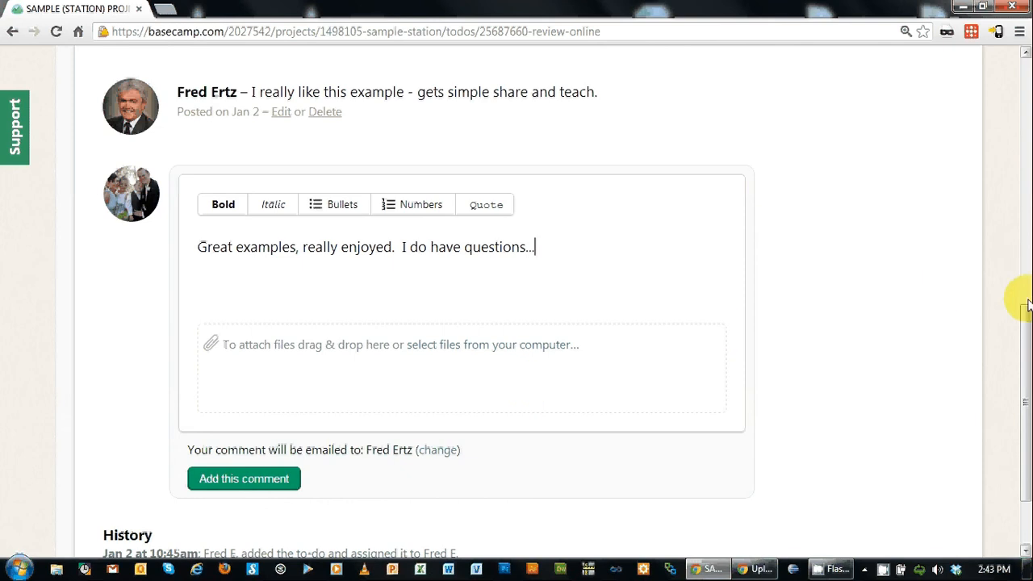
mouse_move(1025, 329)
left_mouse_down()
mouse_move(1027, 377)
mouse_move(1022, 342)
left_mouse_up()
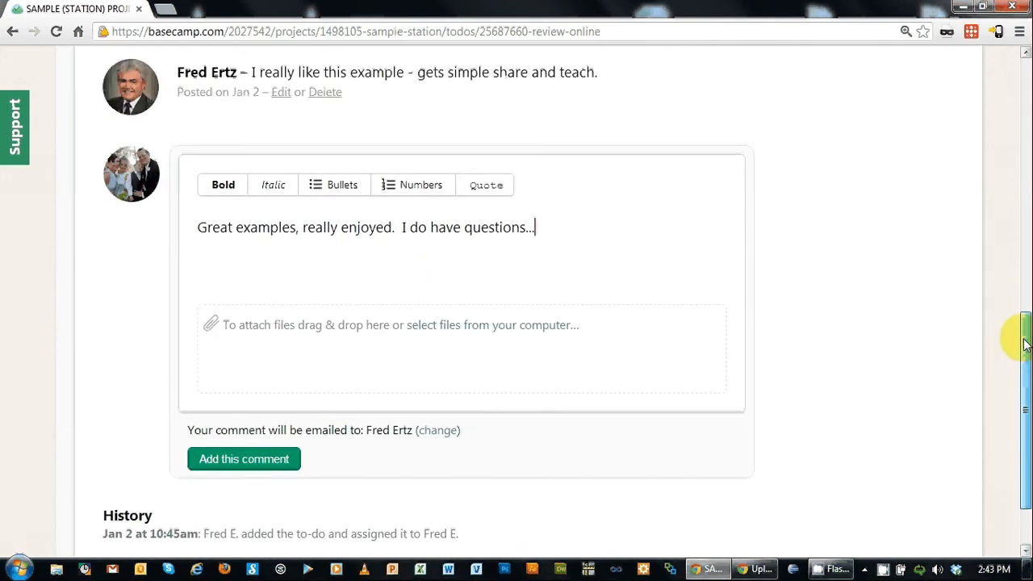
left_click(262, 454)
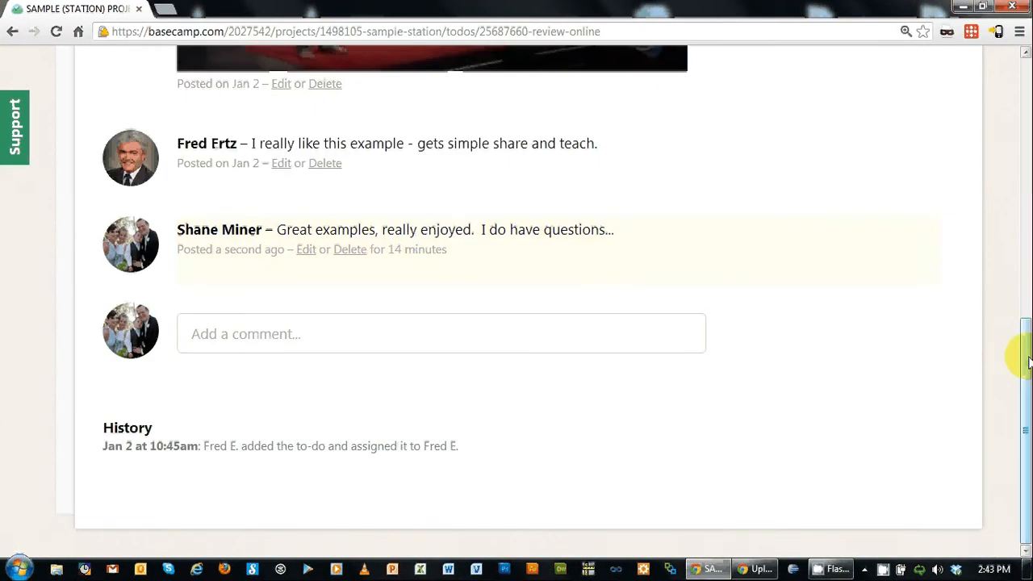
Step: Go back to the SAMPLE (STATION) PROJECT page and find Review online strategy under Marketing Review, now showing 3 comments
left_click_drag(1015, 369, 1015, 134)
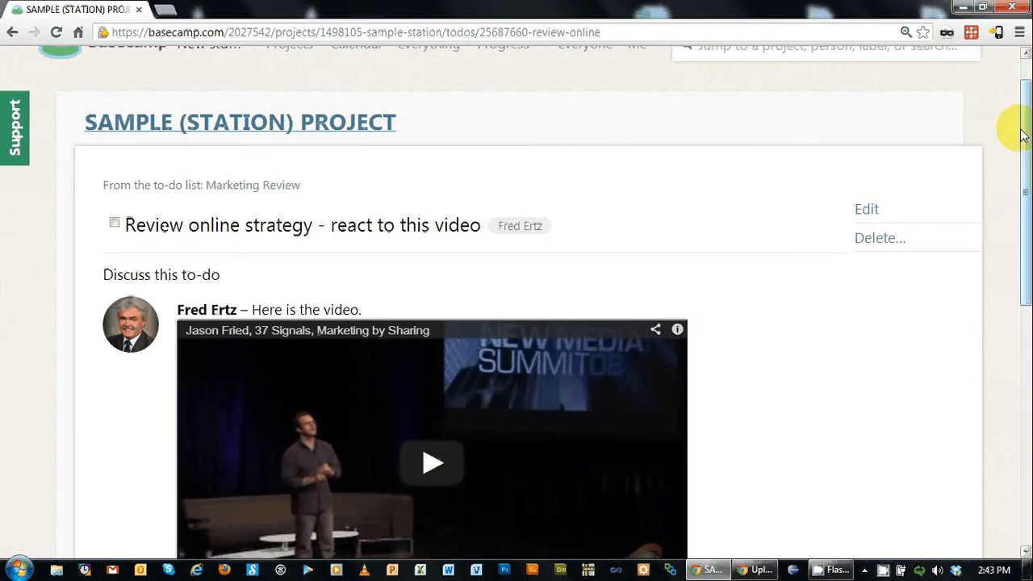
left_click(337, 121)
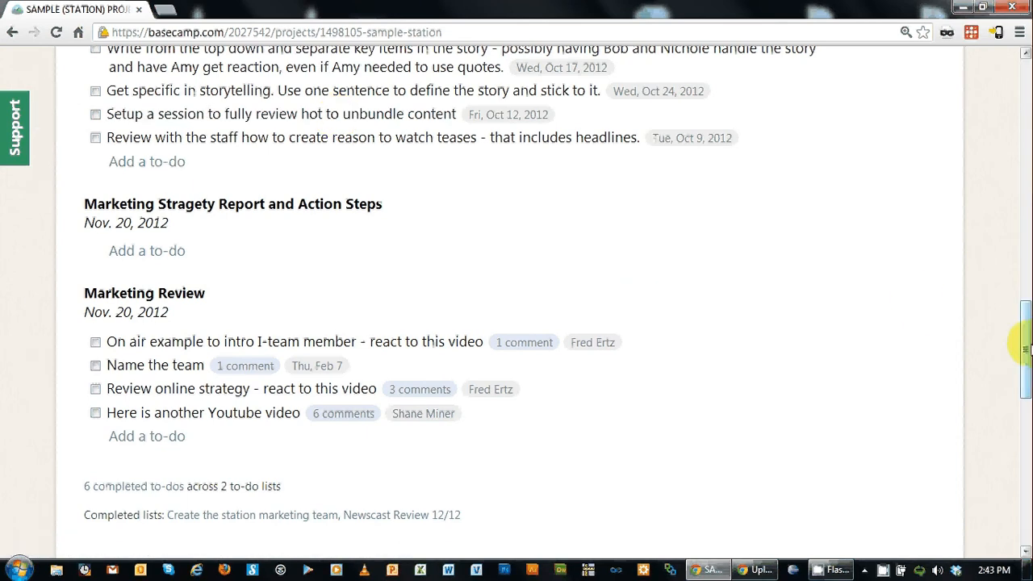
left_click_drag(1023, 348, 1023, 379)
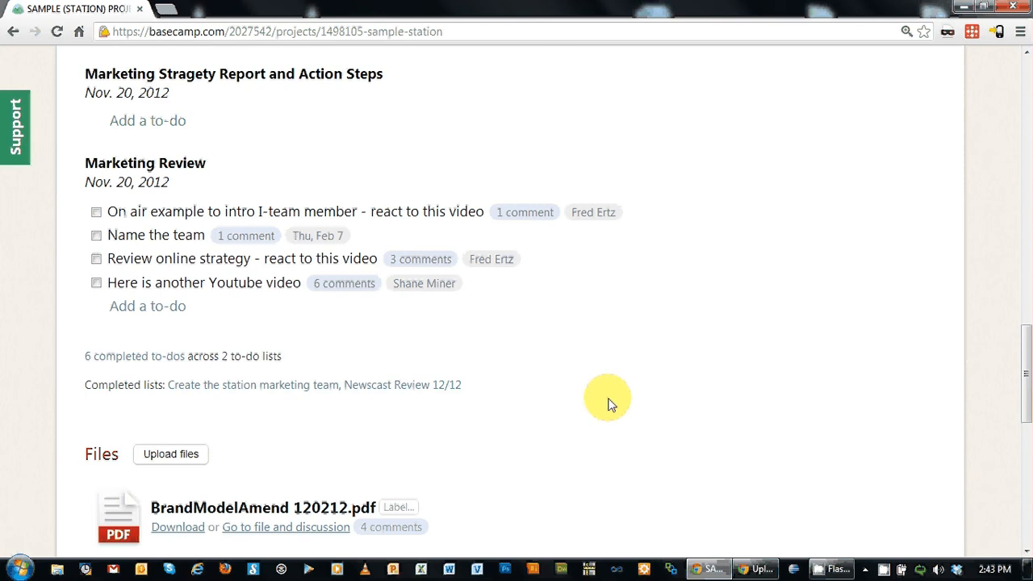
scroll(610, 403, "up", 3)
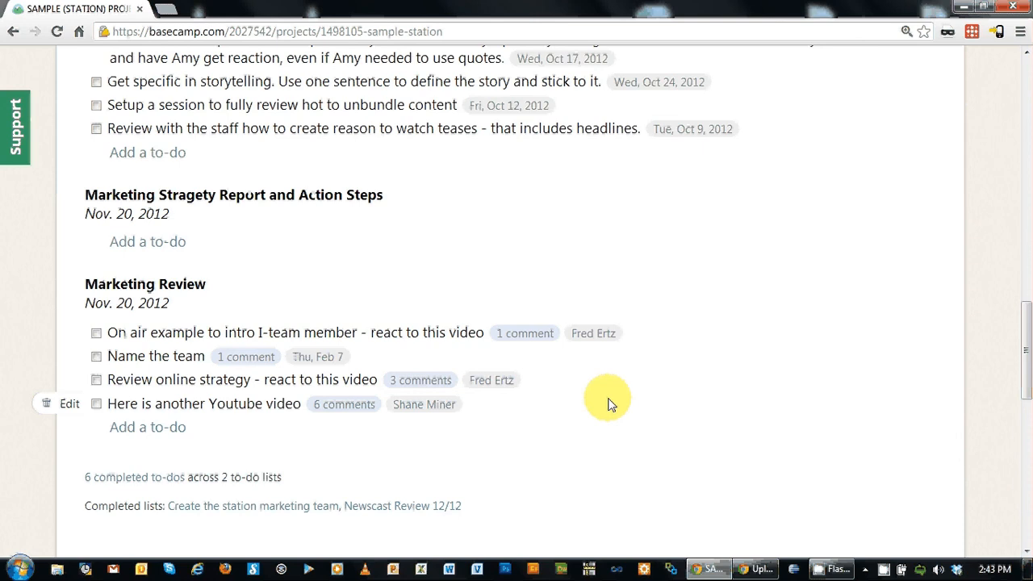
scroll(610, 404, "up", 1)
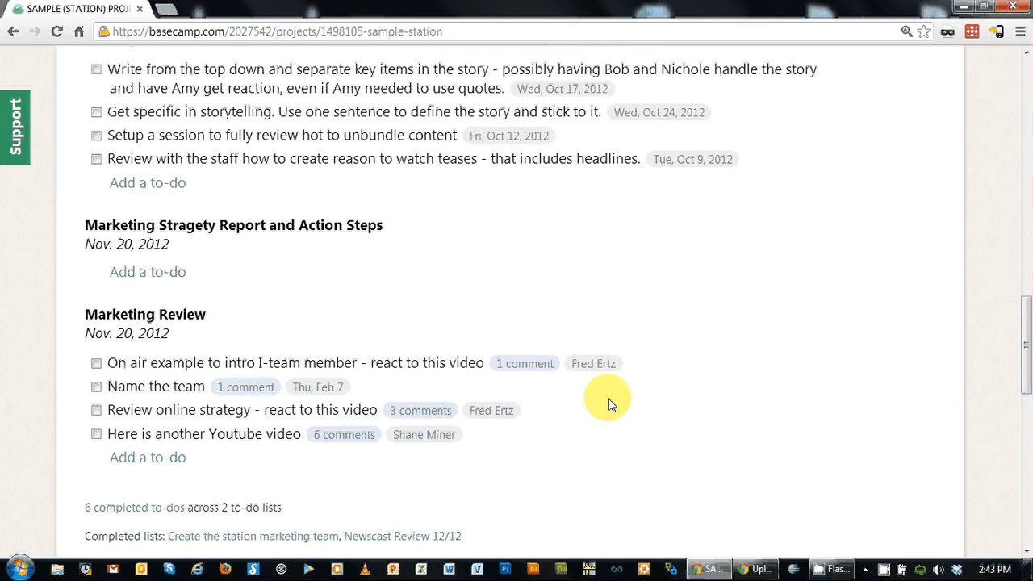
left_click(145, 510)
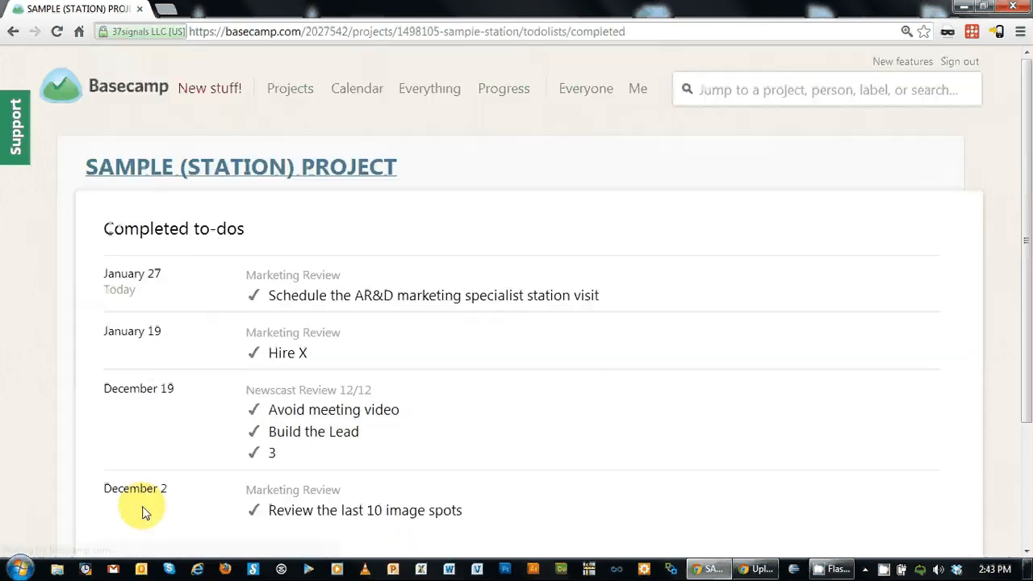
scroll(524, 323, "down", 1)
scroll(525, 323, "down", 1)
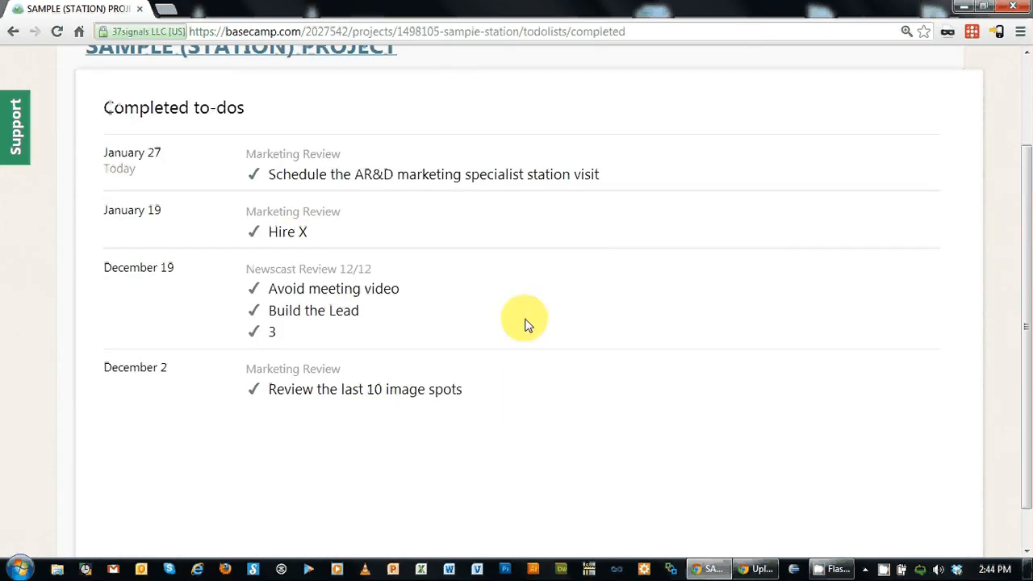
left_click(12, 36)
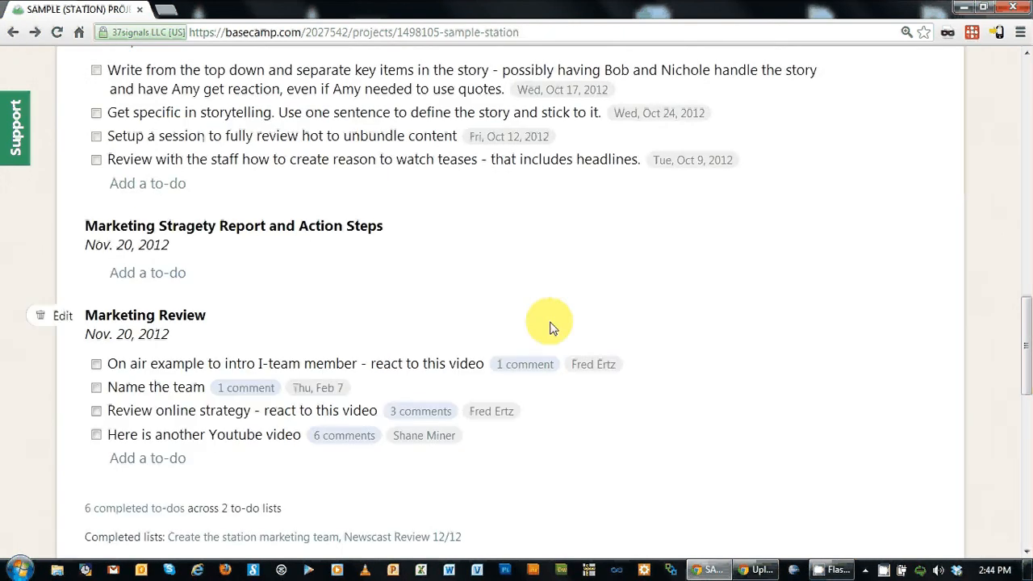
scroll(549, 327, "up", 15)
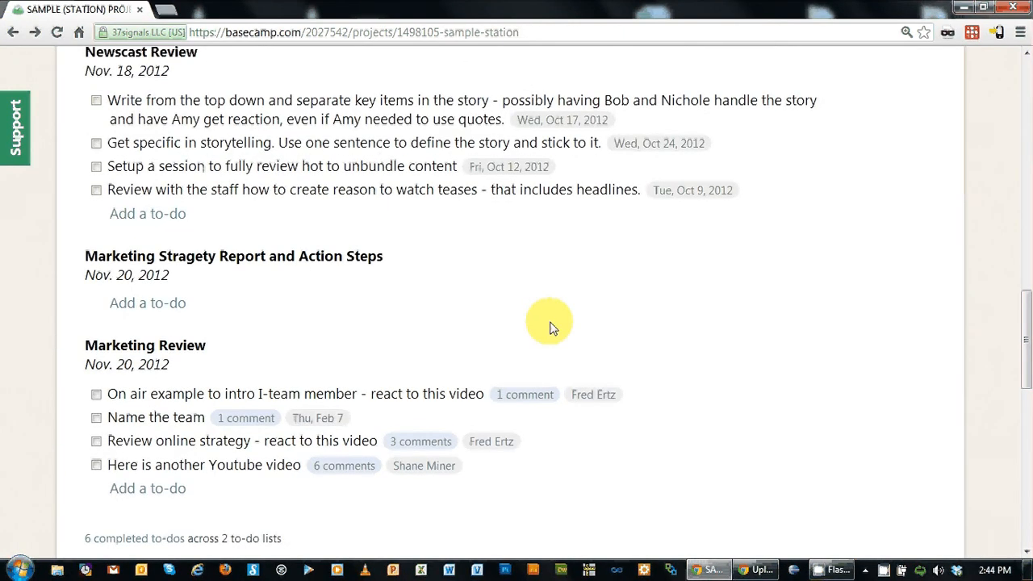
scroll(549, 327, "up", 2)
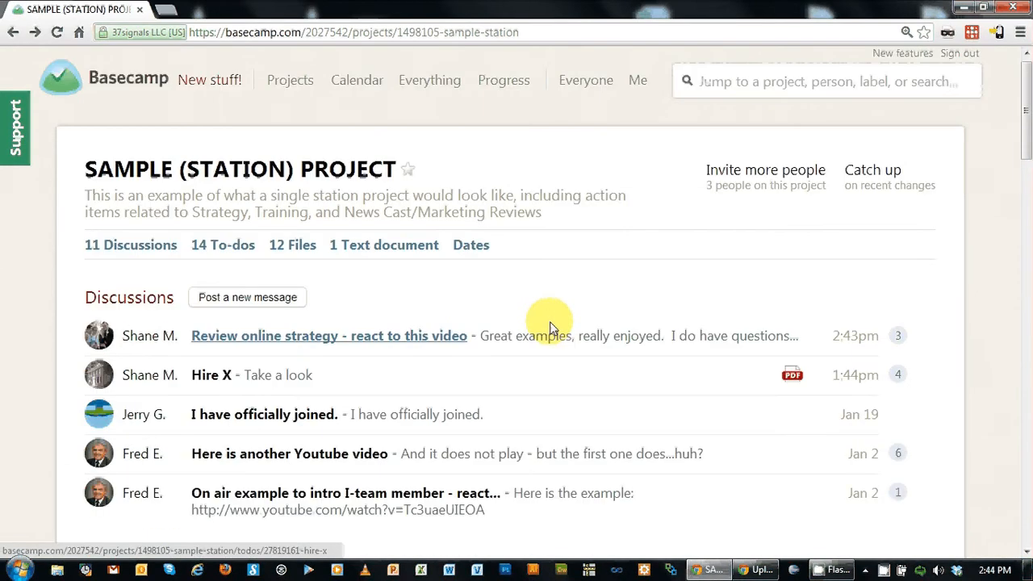
left_click(858, 184)
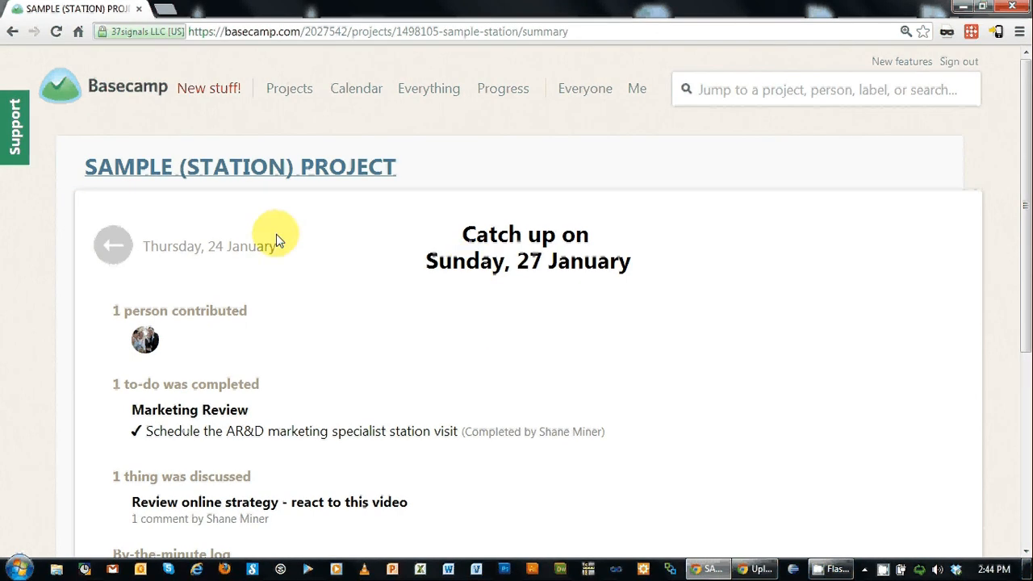
left_click(179, 251)
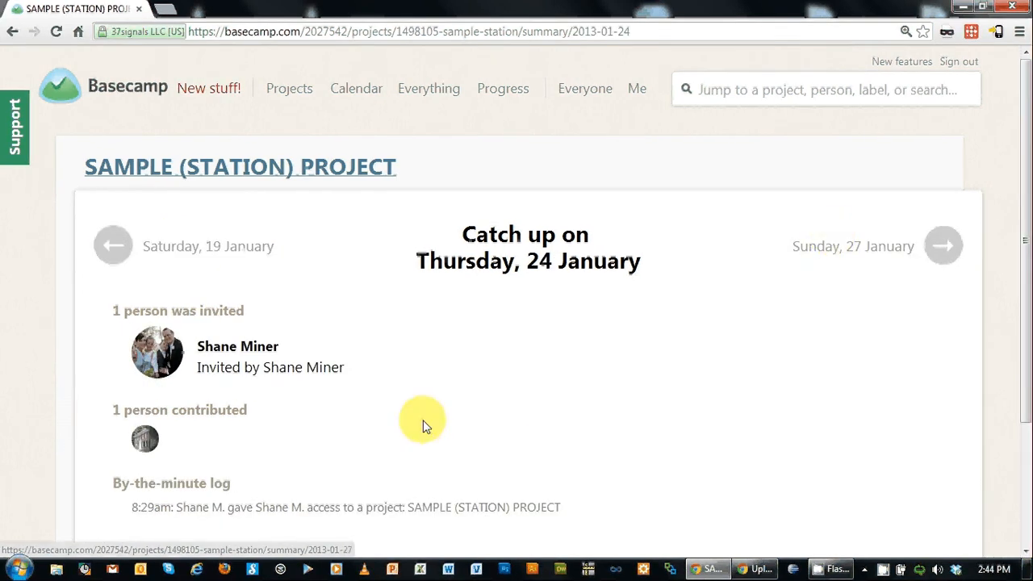
left_click(202, 252)
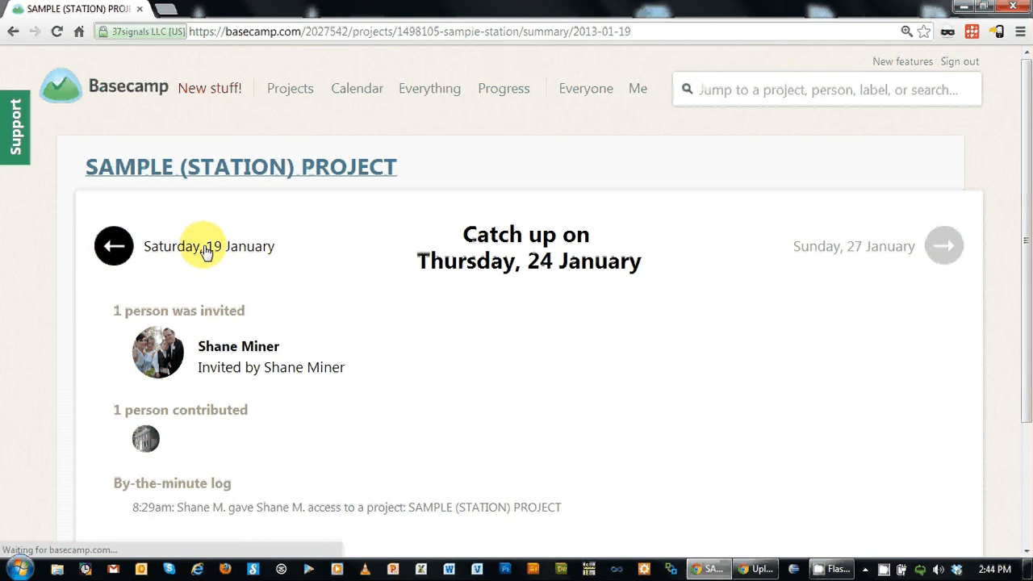
scroll(487, 394, "down", 3)
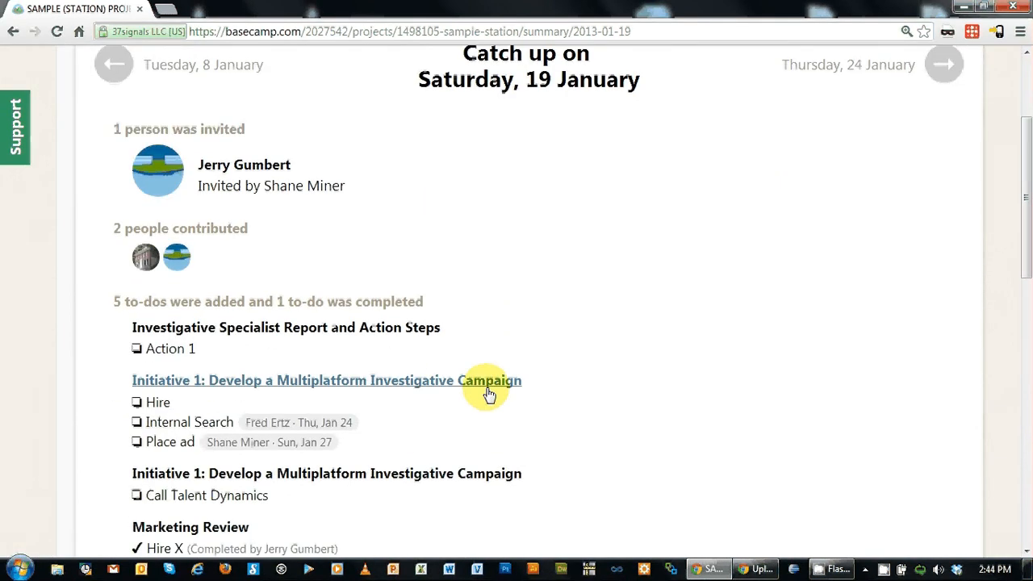
scroll(487, 393, "down", 4)
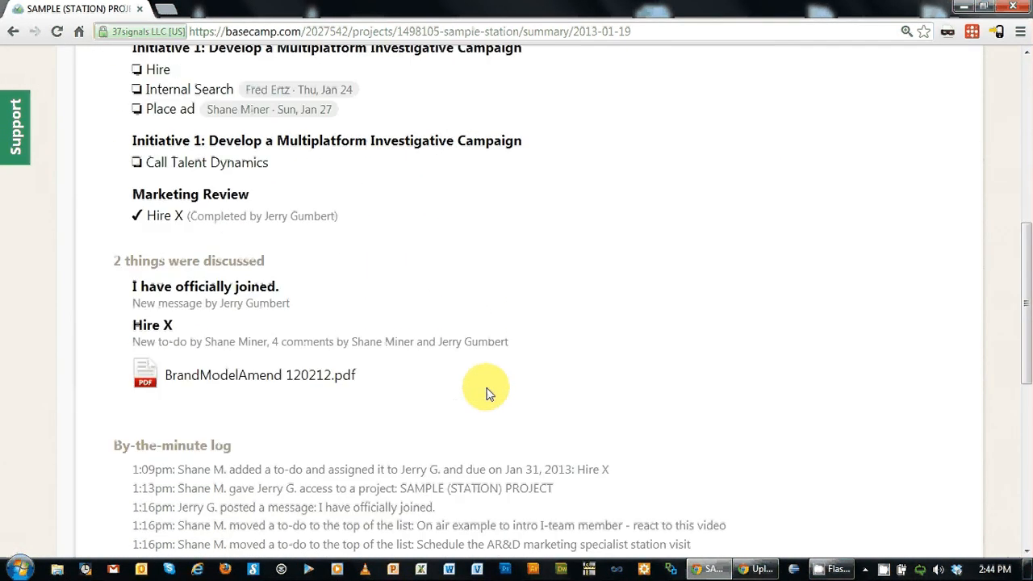
scroll(487, 393, "down", 2)
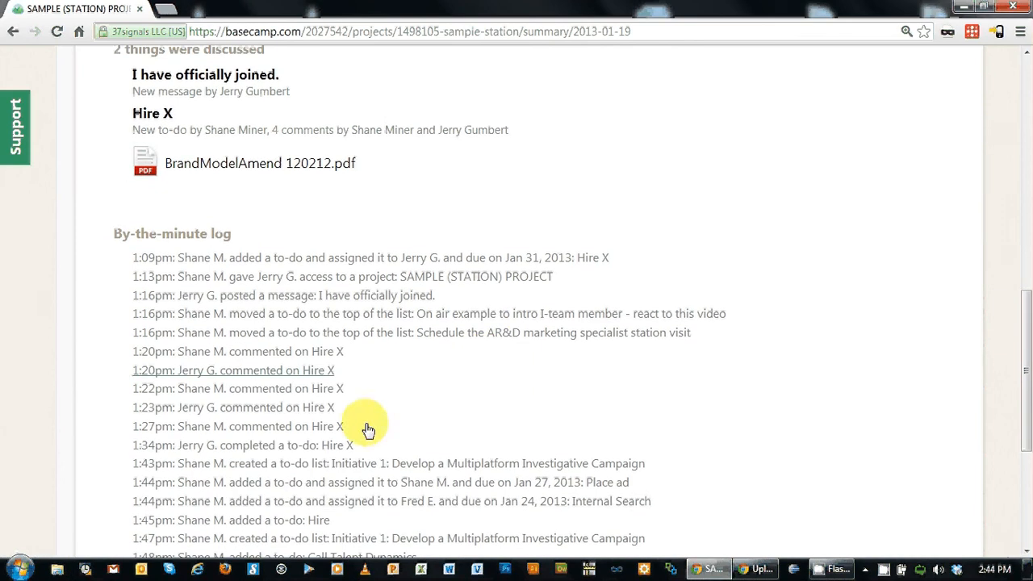
left_click_drag(1026, 353, 1021, 105)
left_click(287, 167)
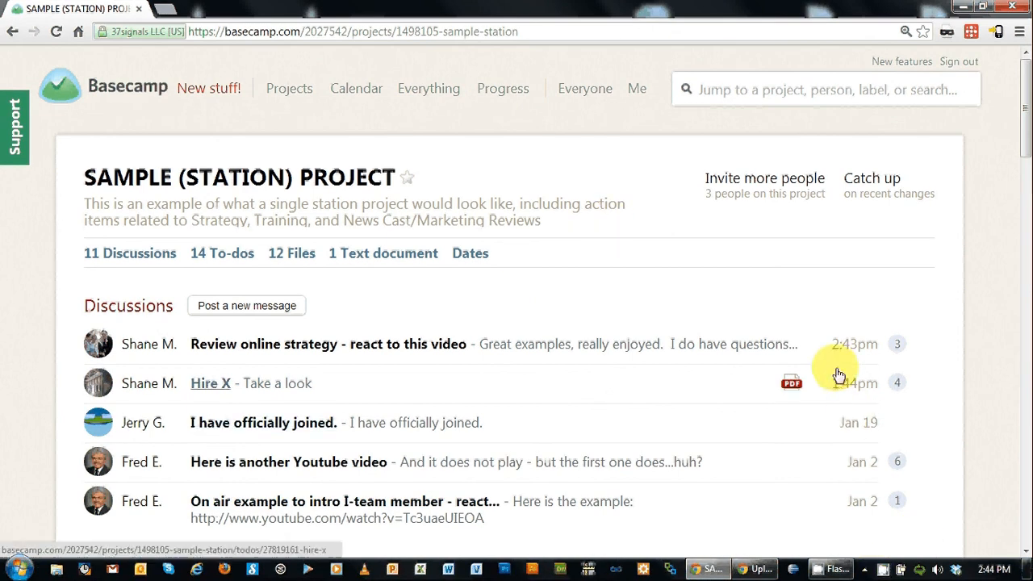
left_click_drag(1027, 144, 1017, 200)
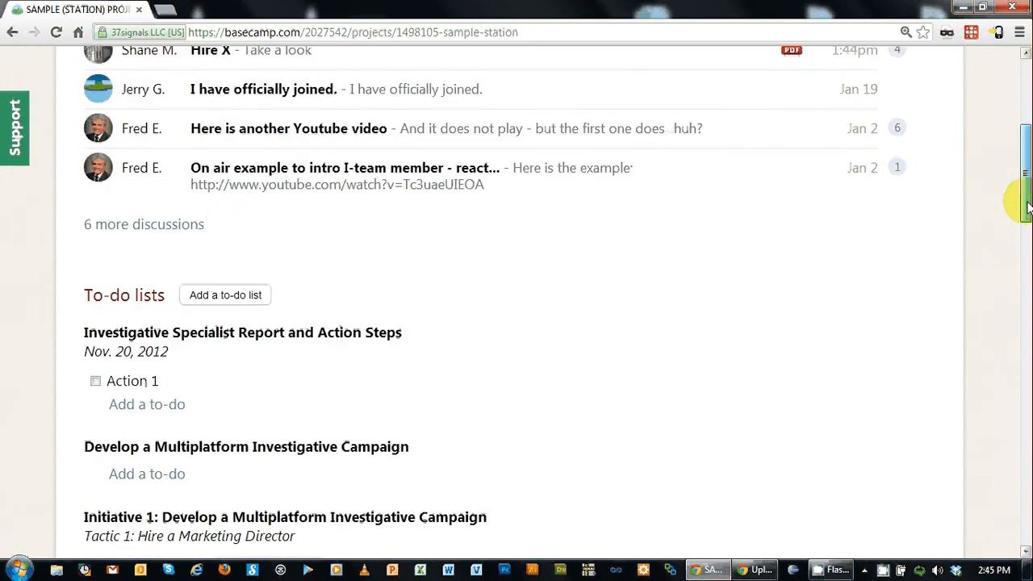
right_click(883, 570)
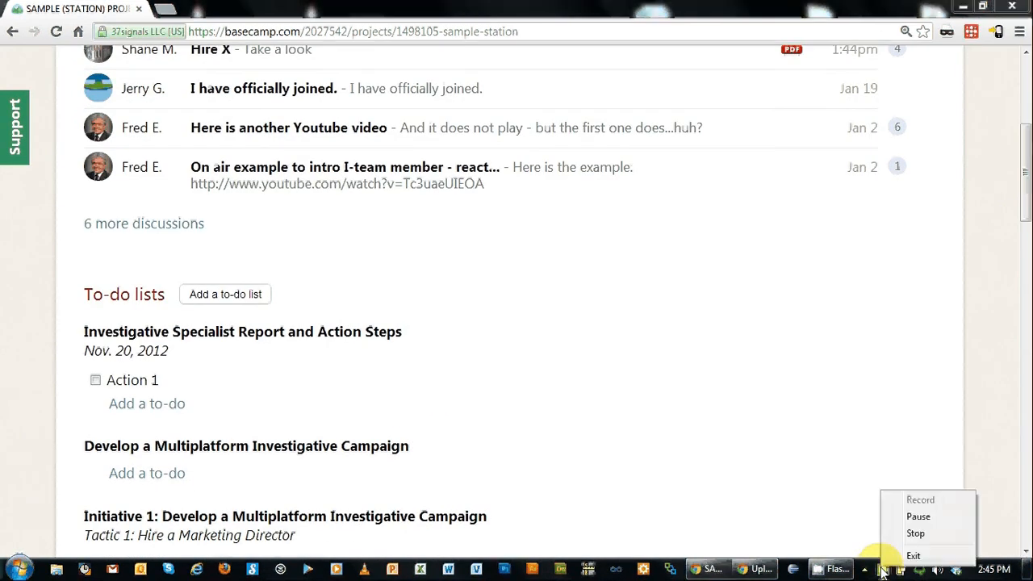